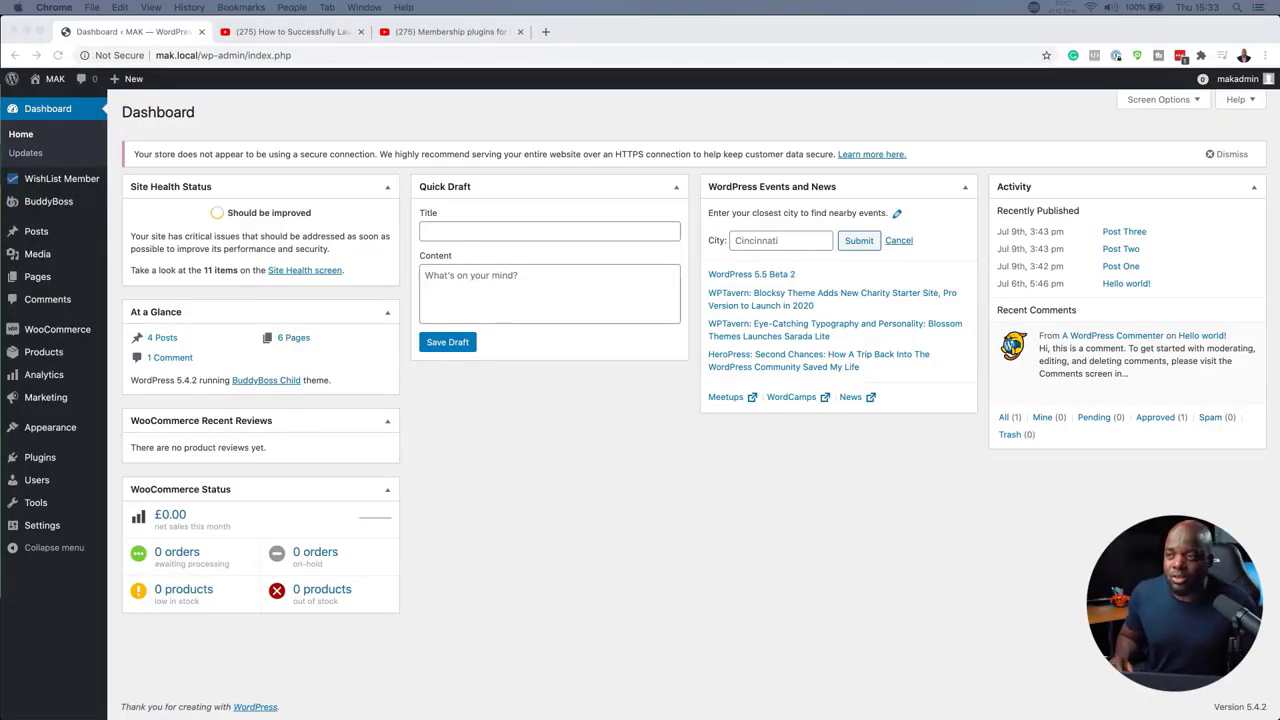
# Step: In BuddyBoss Components, activate Social Groups, Forum Discussions, Private Messaging and Member Connections
pyautogui.moveTo(55, 201)
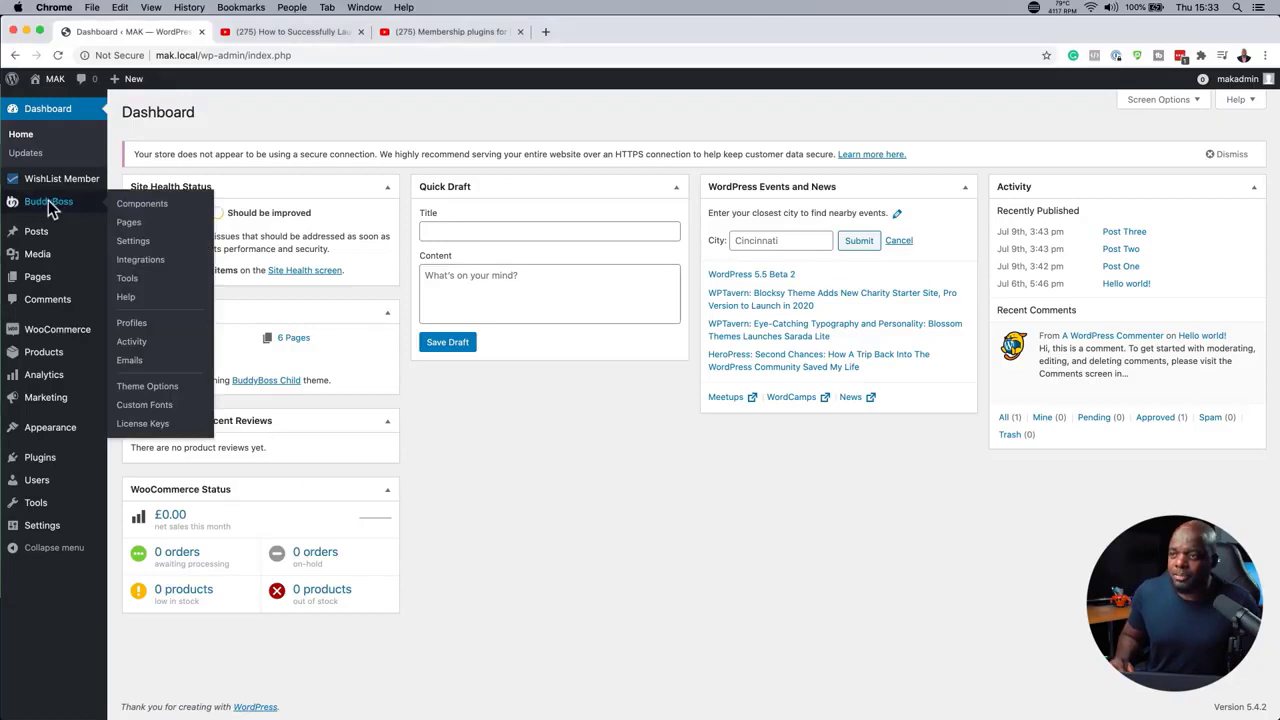
pyautogui.click(140, 204)
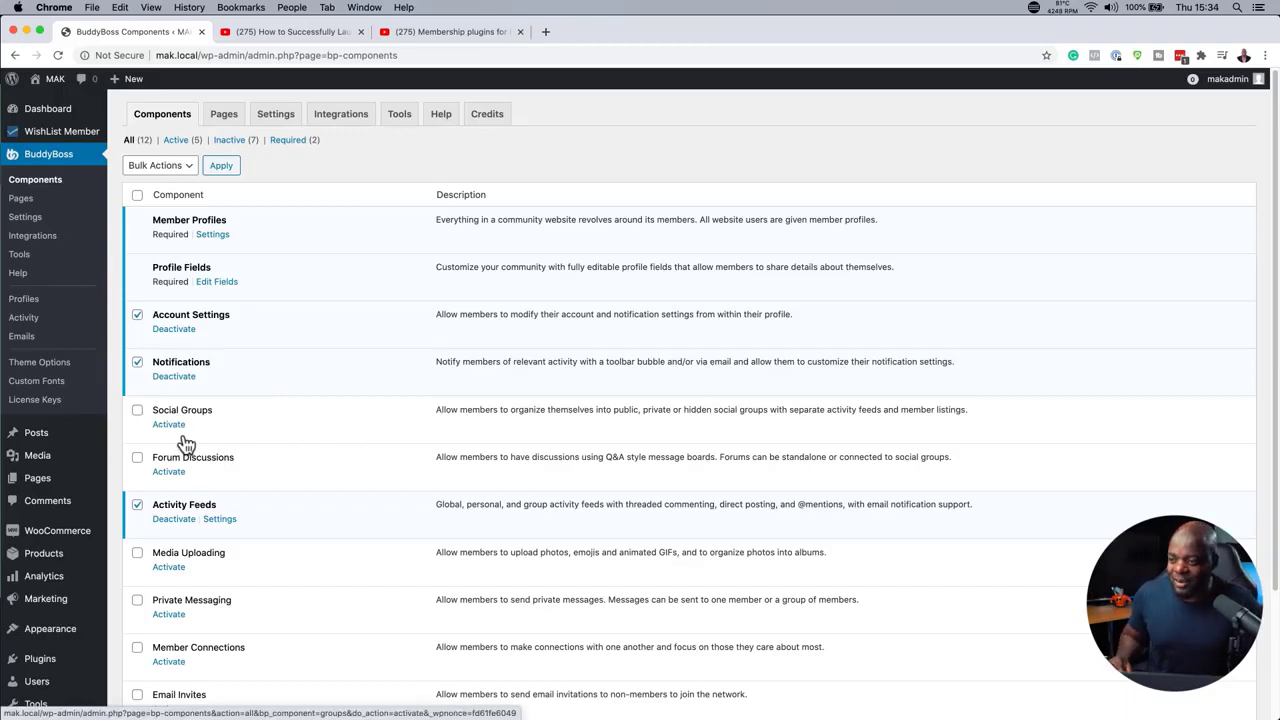
pyautogui.click(172, 427)
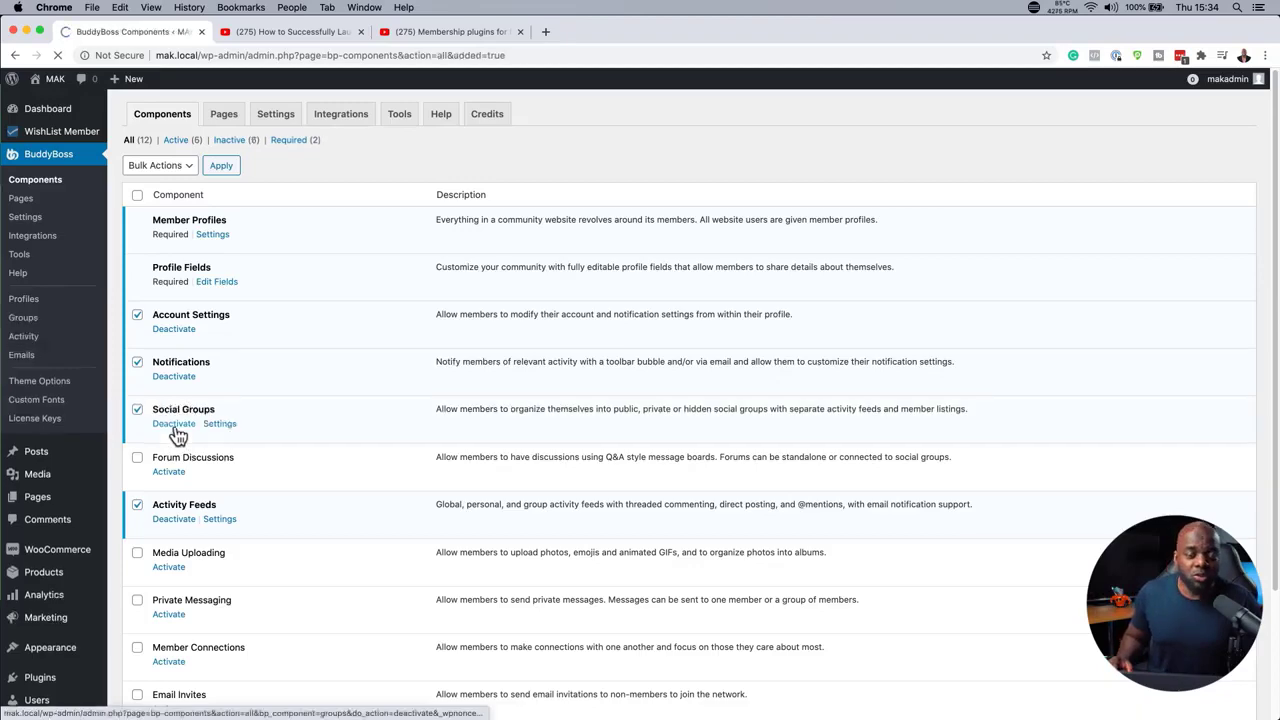
pyautogui.click(176, 473)
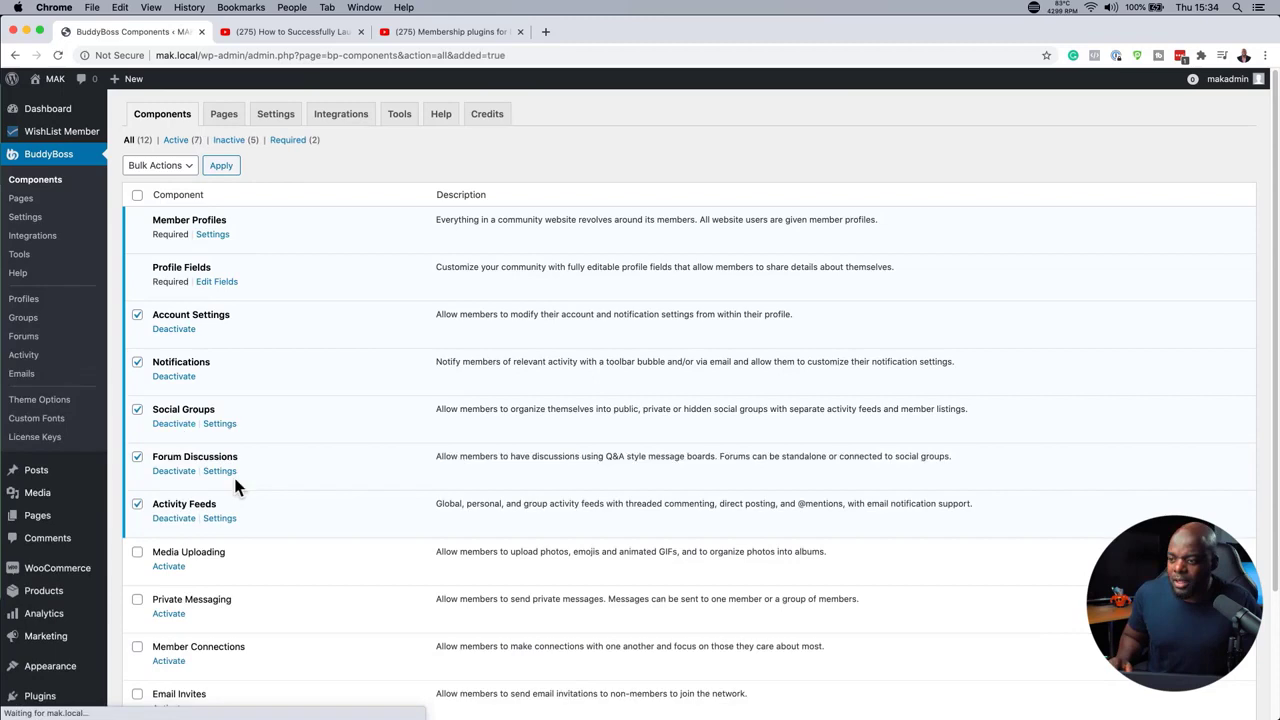
pyautogui.scroll(-1, 317, 494)
pyautogui.scroll(-3, 322, 508)
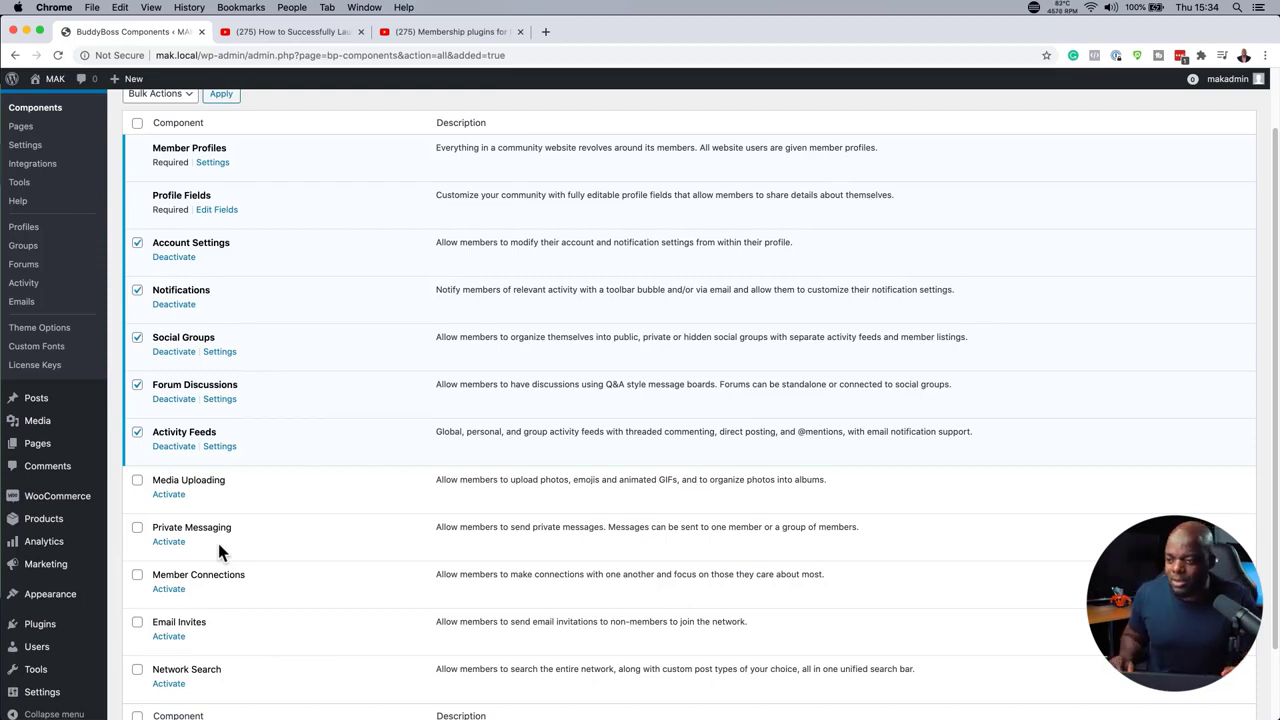
pyautogui.click(168, 542)
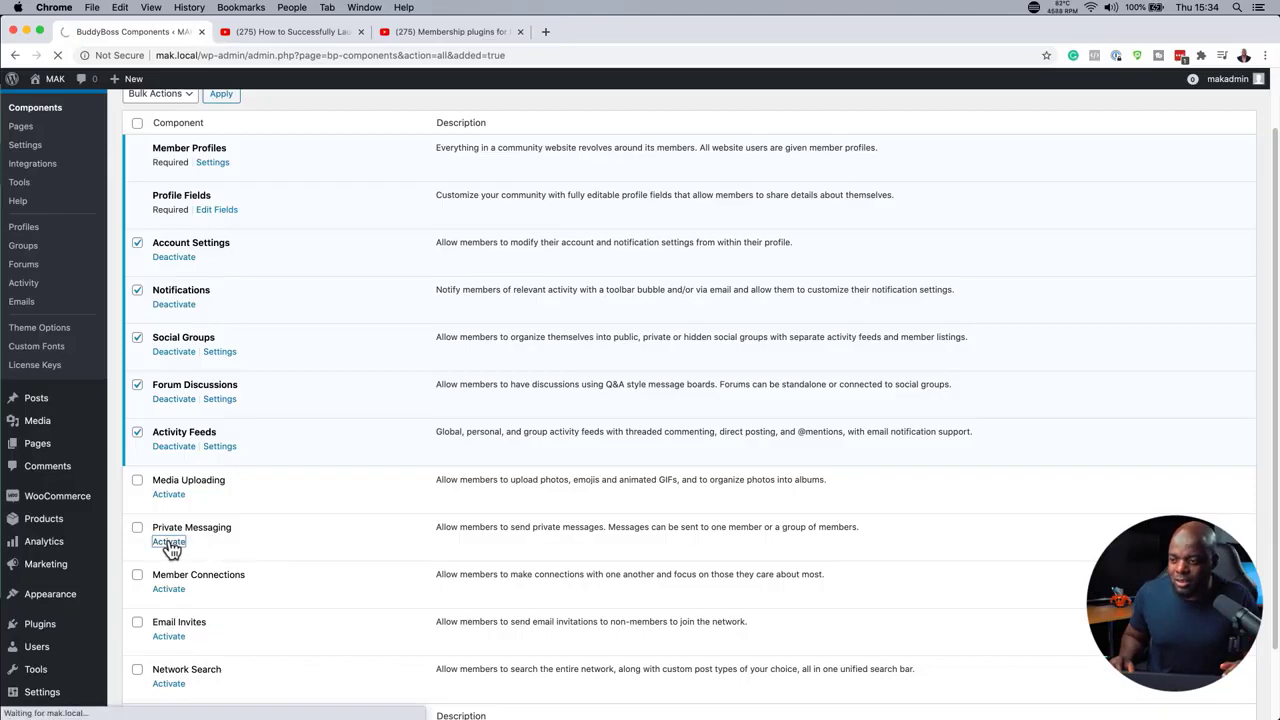
pyautogui.scroll(-3, 355, 571)
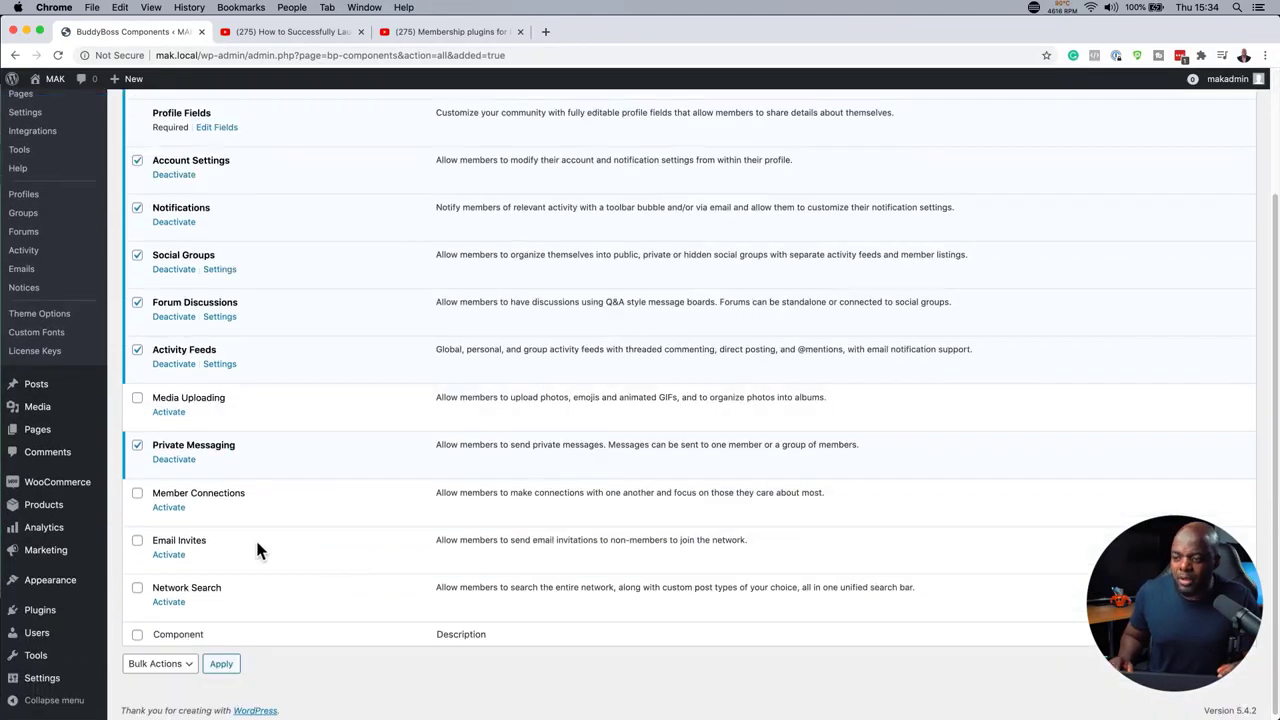
pyautogui.click(177, 512)
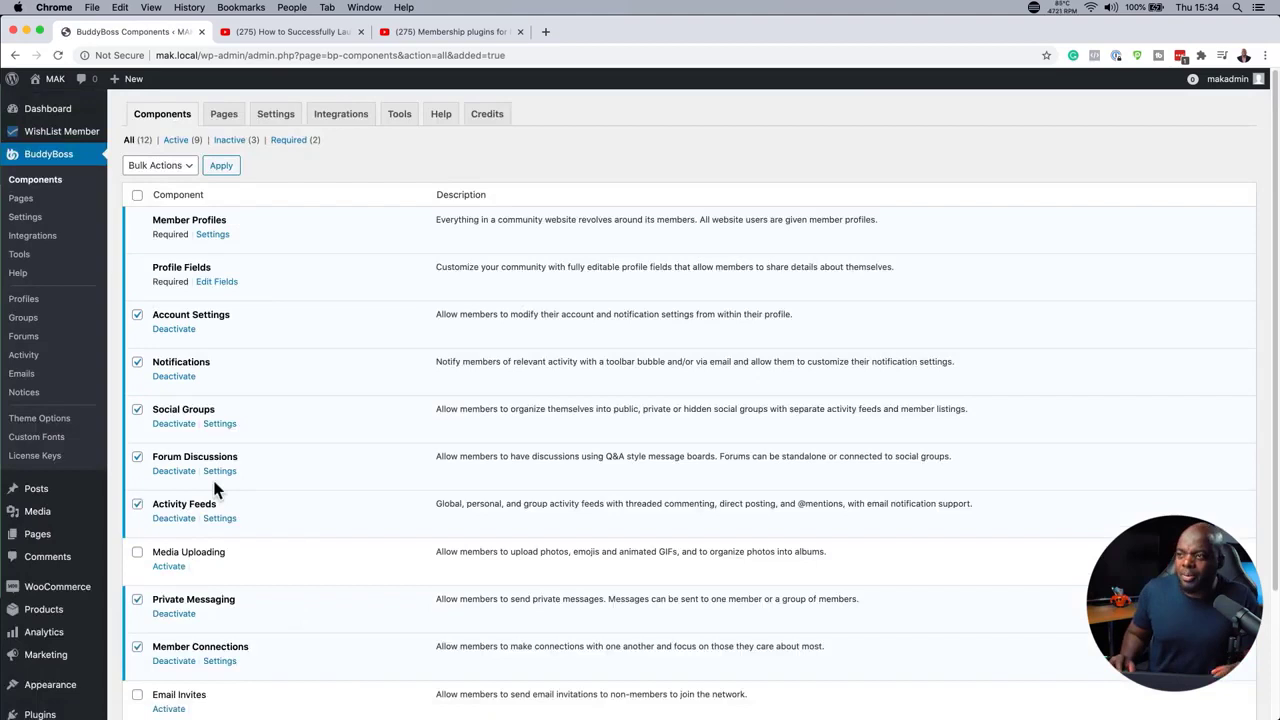
# Step: In Social Groups settings, tick Group Messages, Group Types and Auto Membership Approval, then save
pyautogui.click(221, 426)
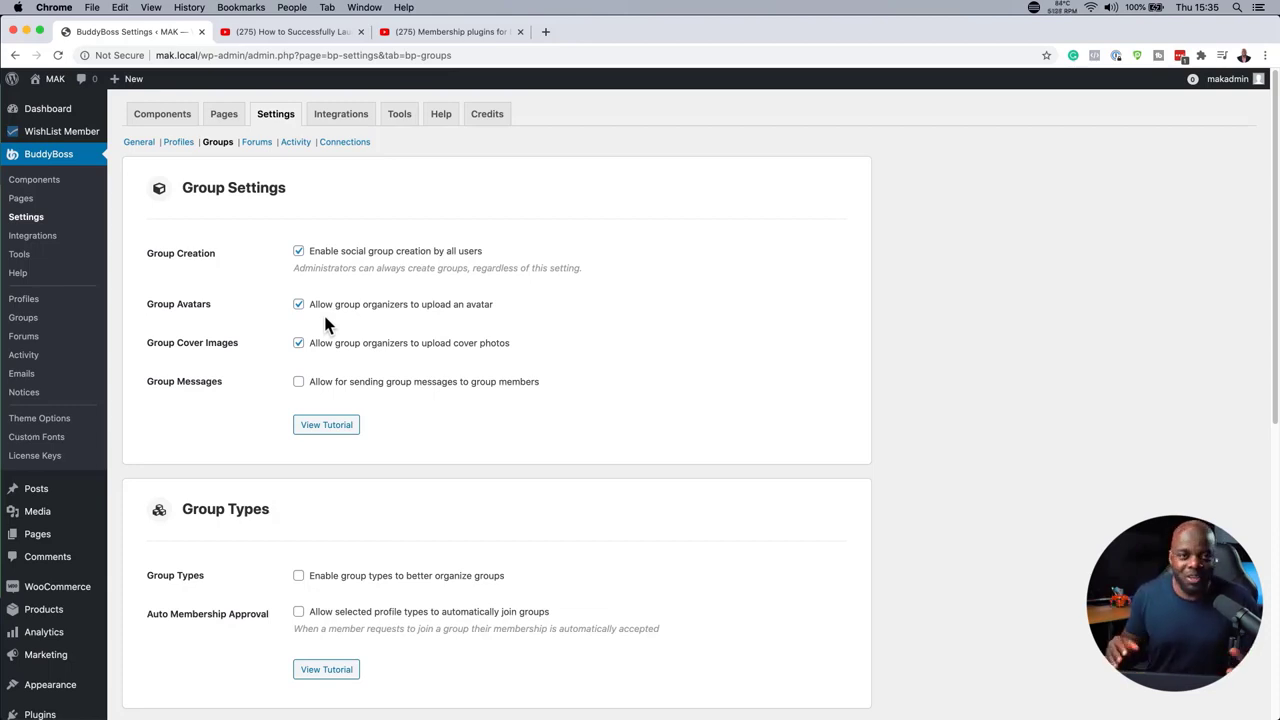
pyautogui.scroll(-1, 365, 370)
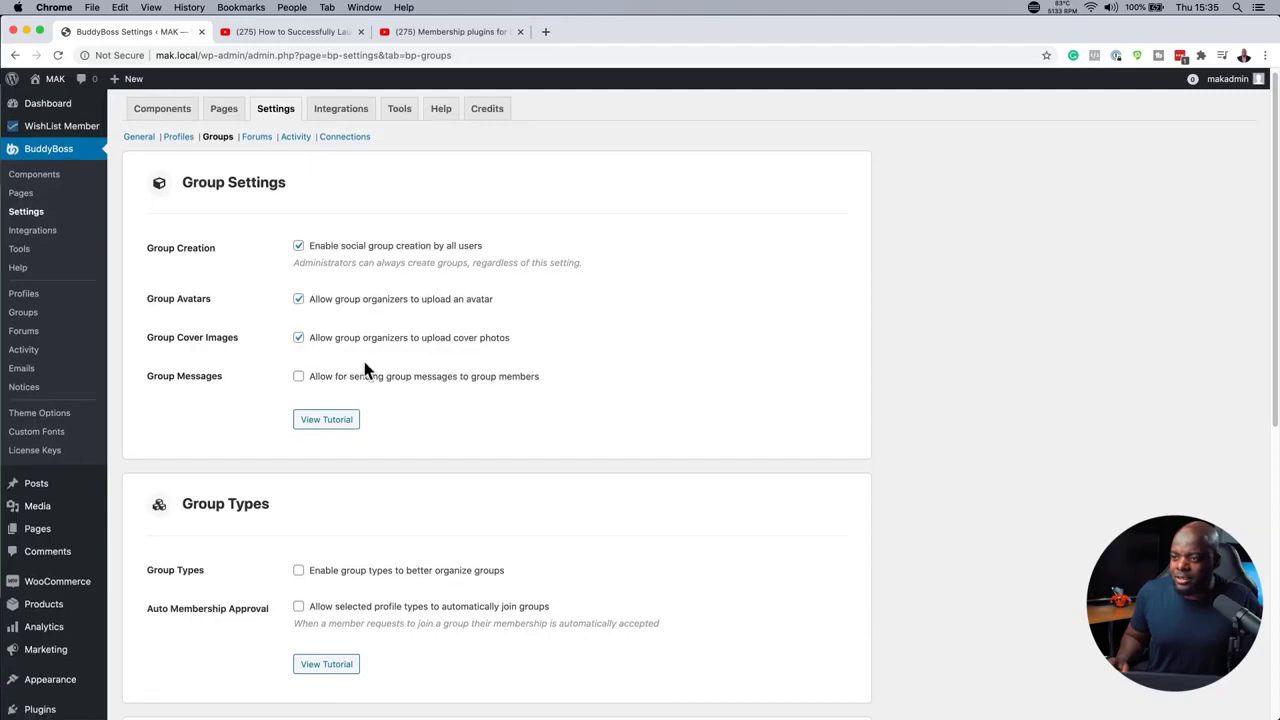
pyautogui.scroll(-1, 330, 373)
pyautogui.click(298, 371)
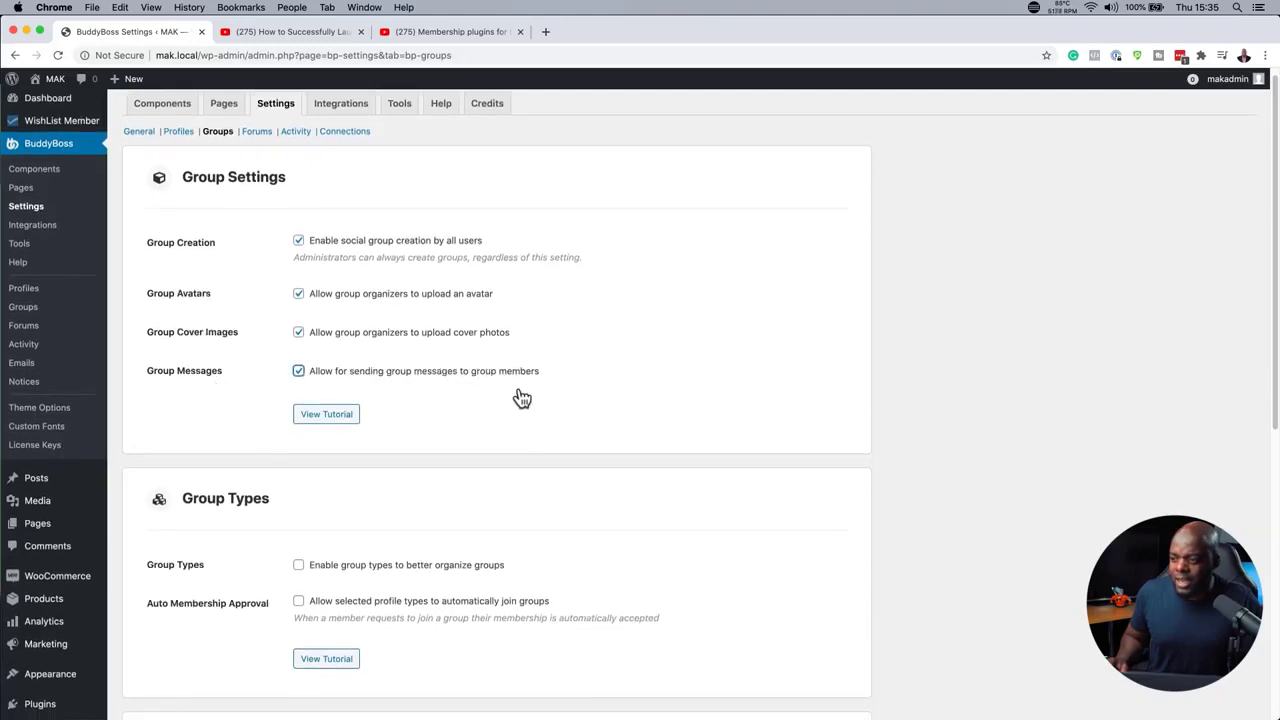
pyautogui.scroll(-3, 517, 397)
pyautogui.scroll(-3, 517, 397)
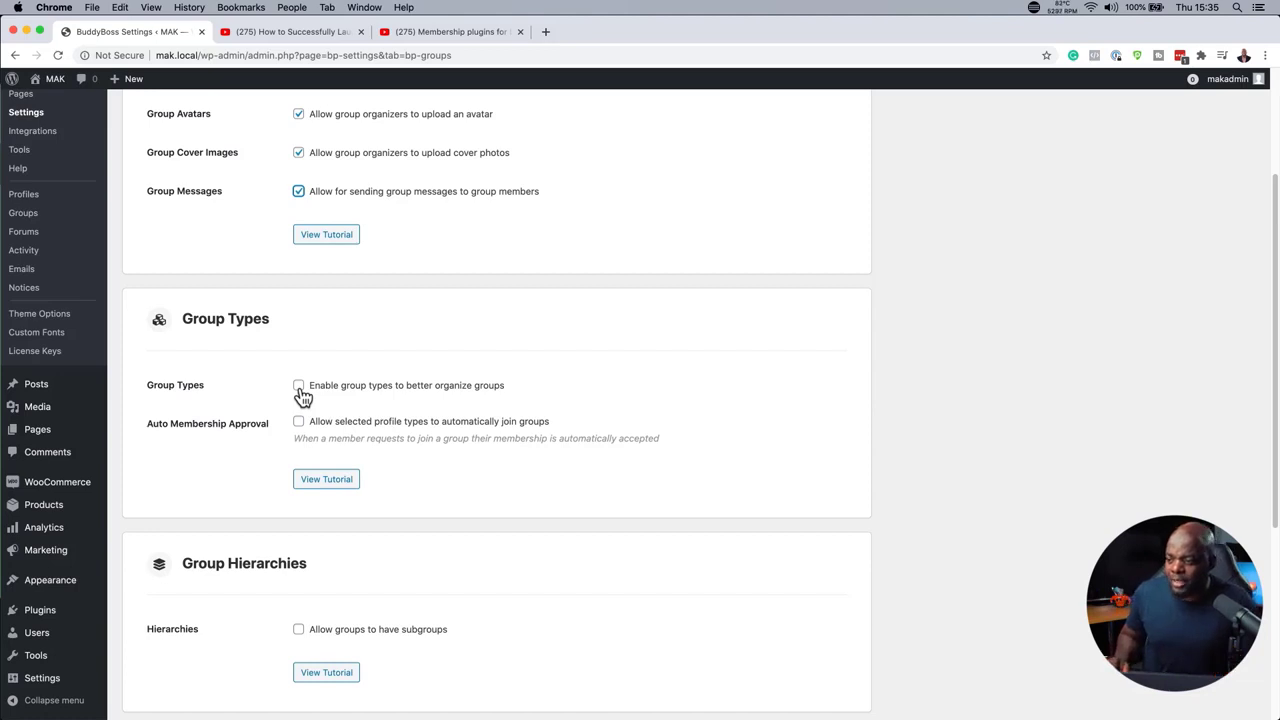
pyautogui.click(299, 386)
pyautogui.scroll(-2, 389, 434)
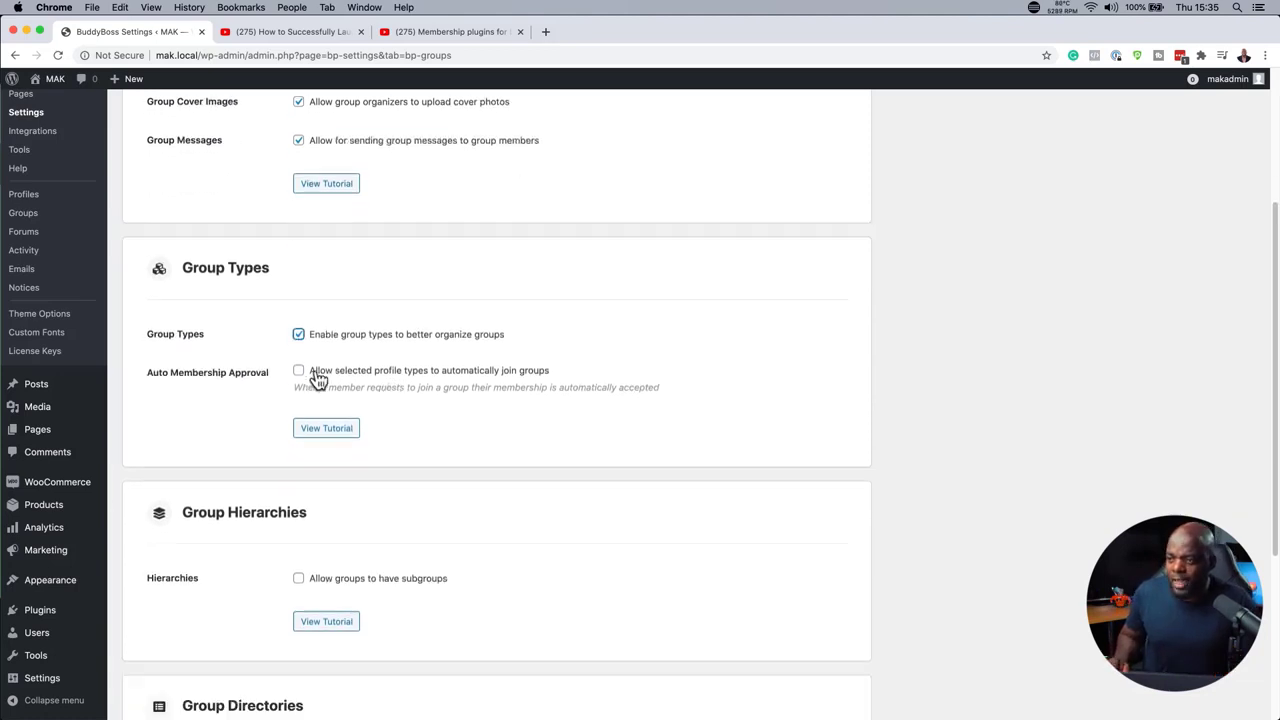
pyautogui.click(299, 372)
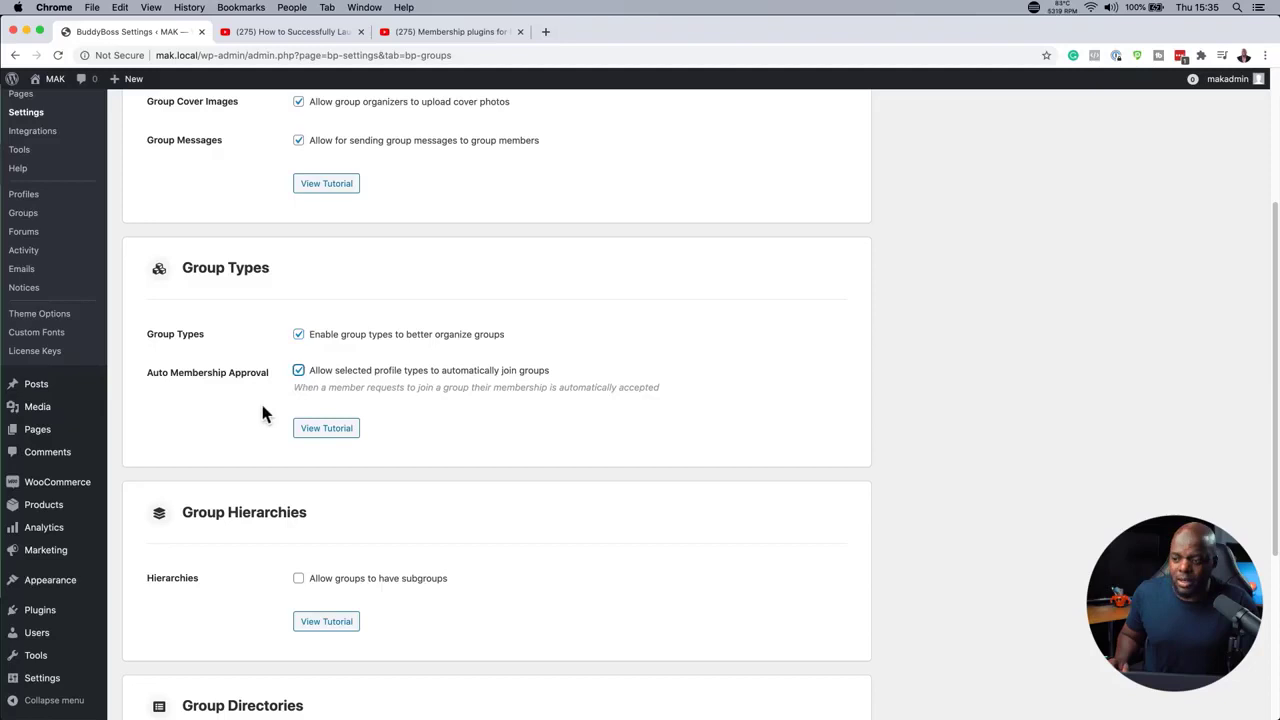
pyautogui.scroll(-6, 383, 437)
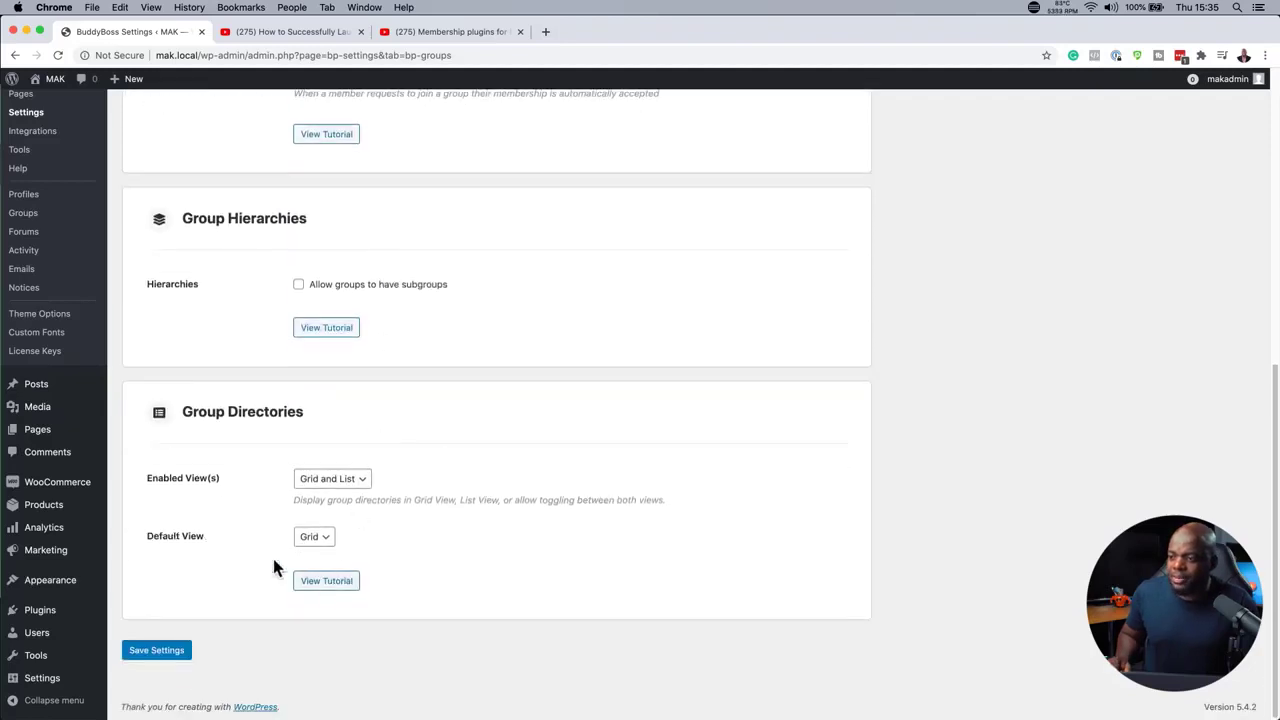
pyautogui.click(172, 652)
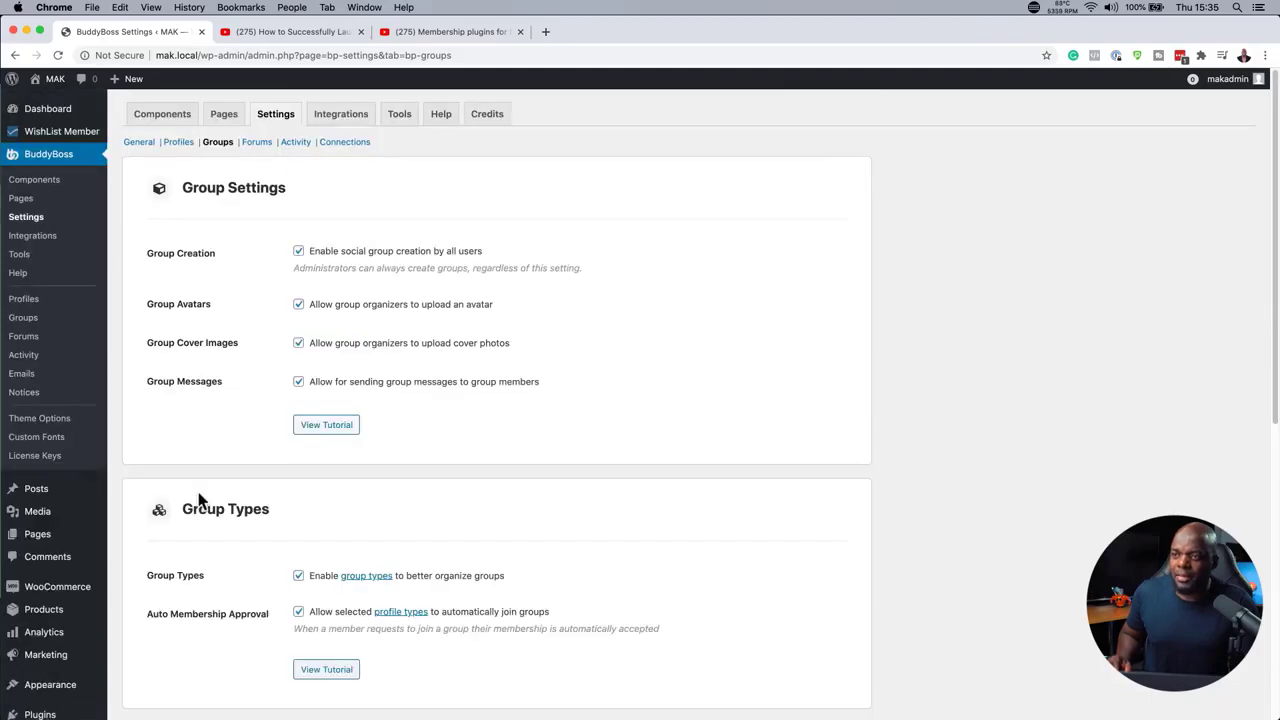
# Step: Create a new BuddyBoss group named 'VIP MEMBERS' and publish it
pyautogui.click(34, 320)
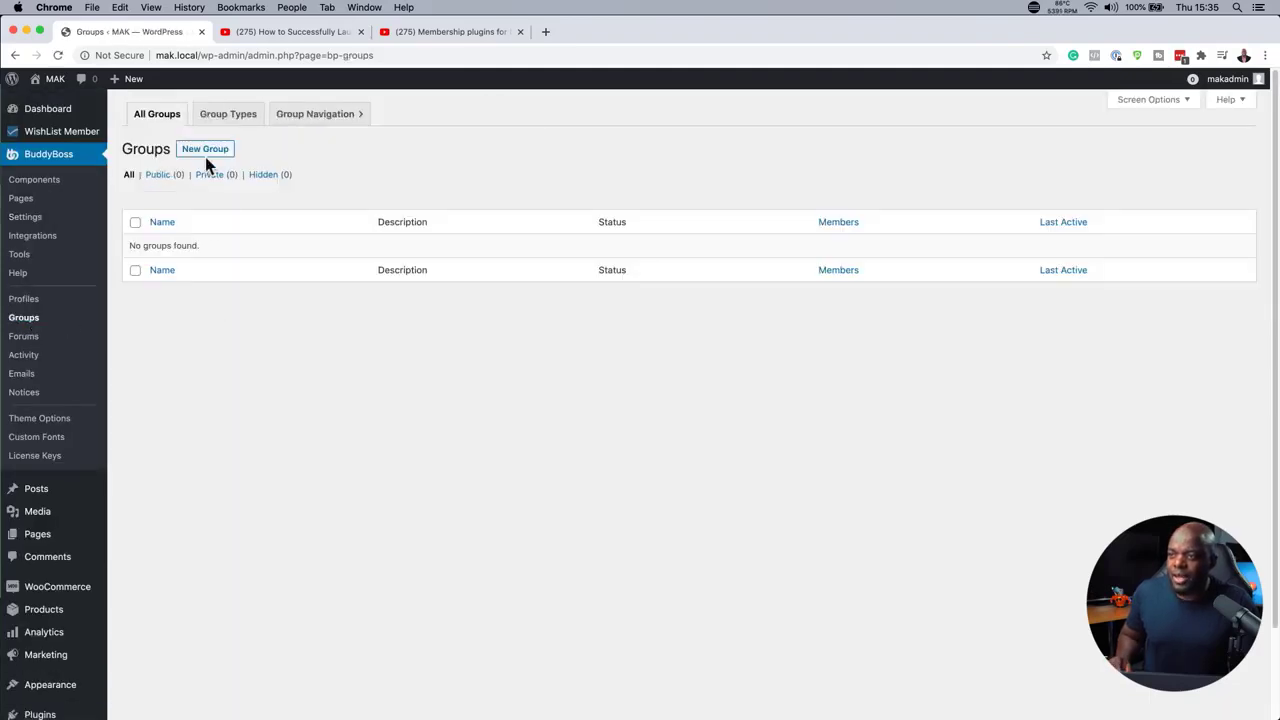
pyautogui.click(212, 150)
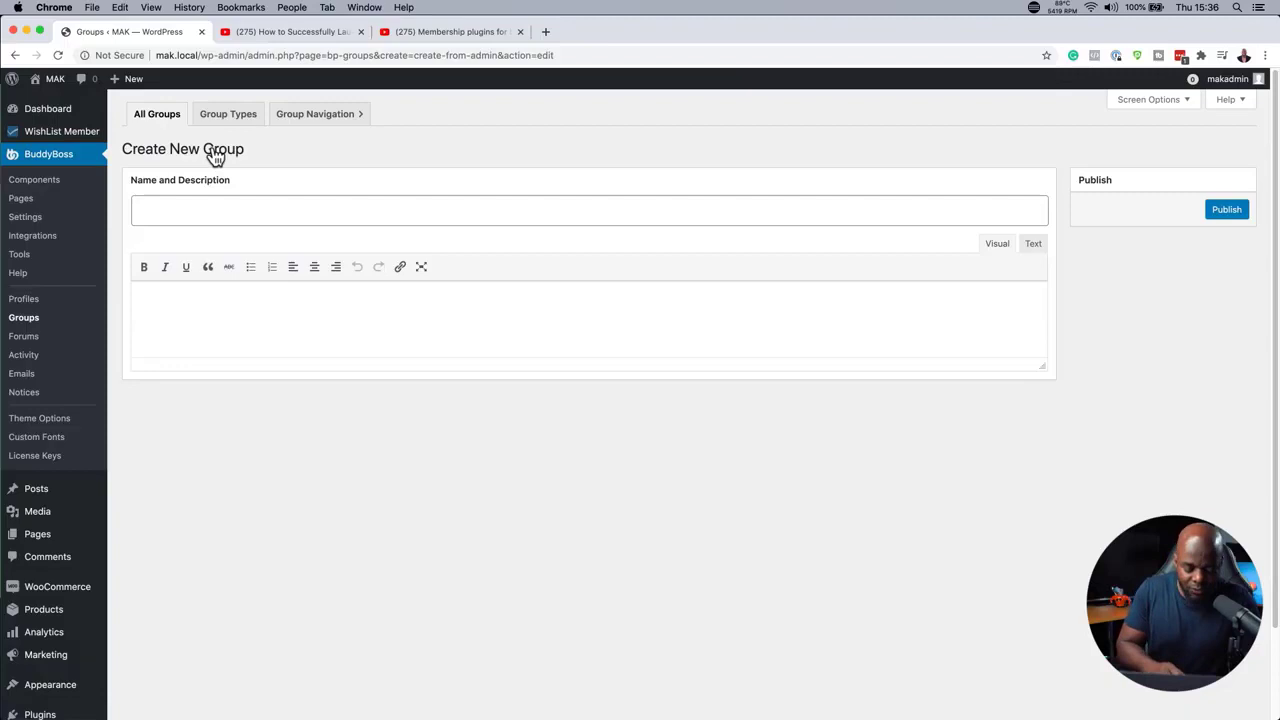
pyautogui.scroll(-2, 214, 155)
pyautogui.scroll(2, 214, 155)
pyautogui.click(196, 209)
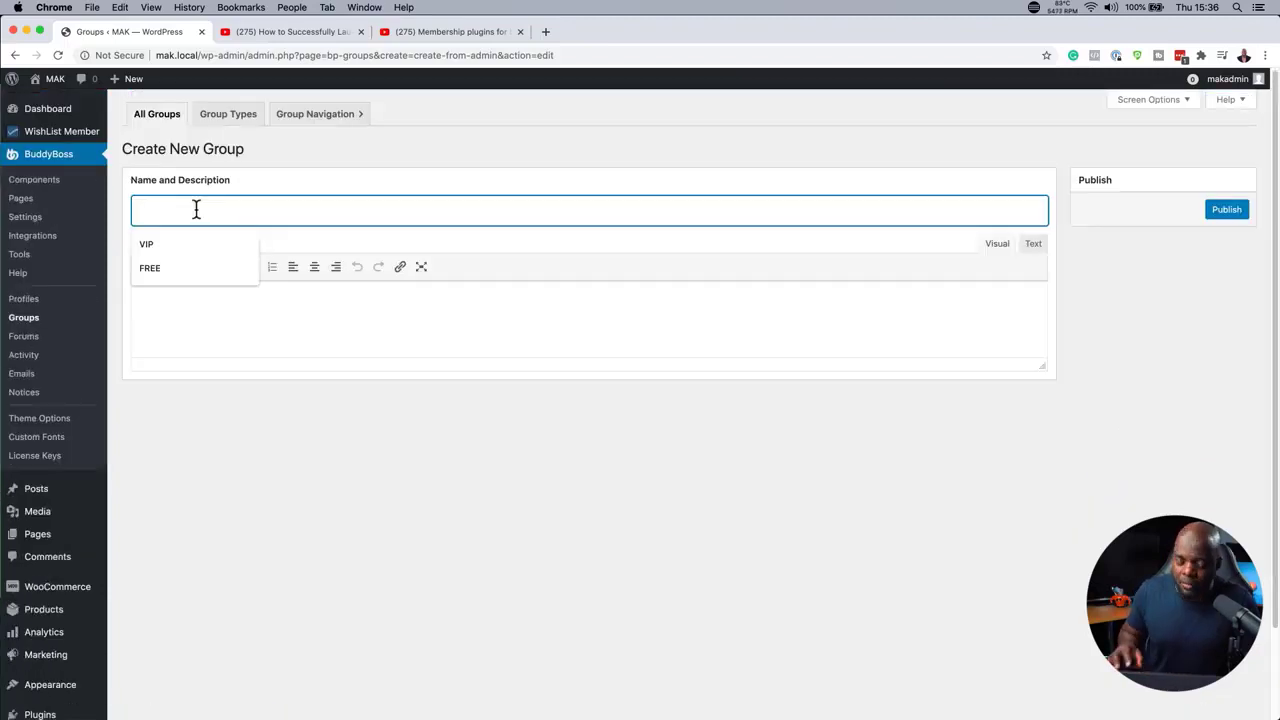
pyautogui.write('VIP MEMBERS')
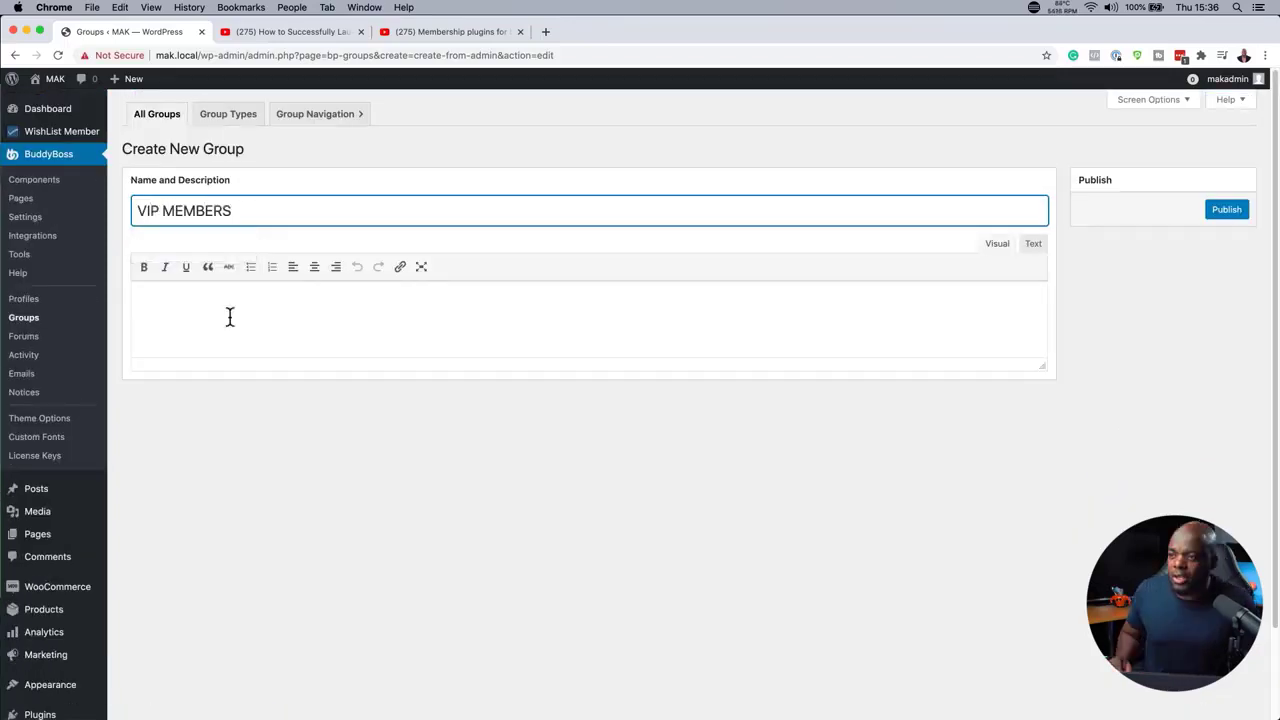
pyautogui.click(194, 297)
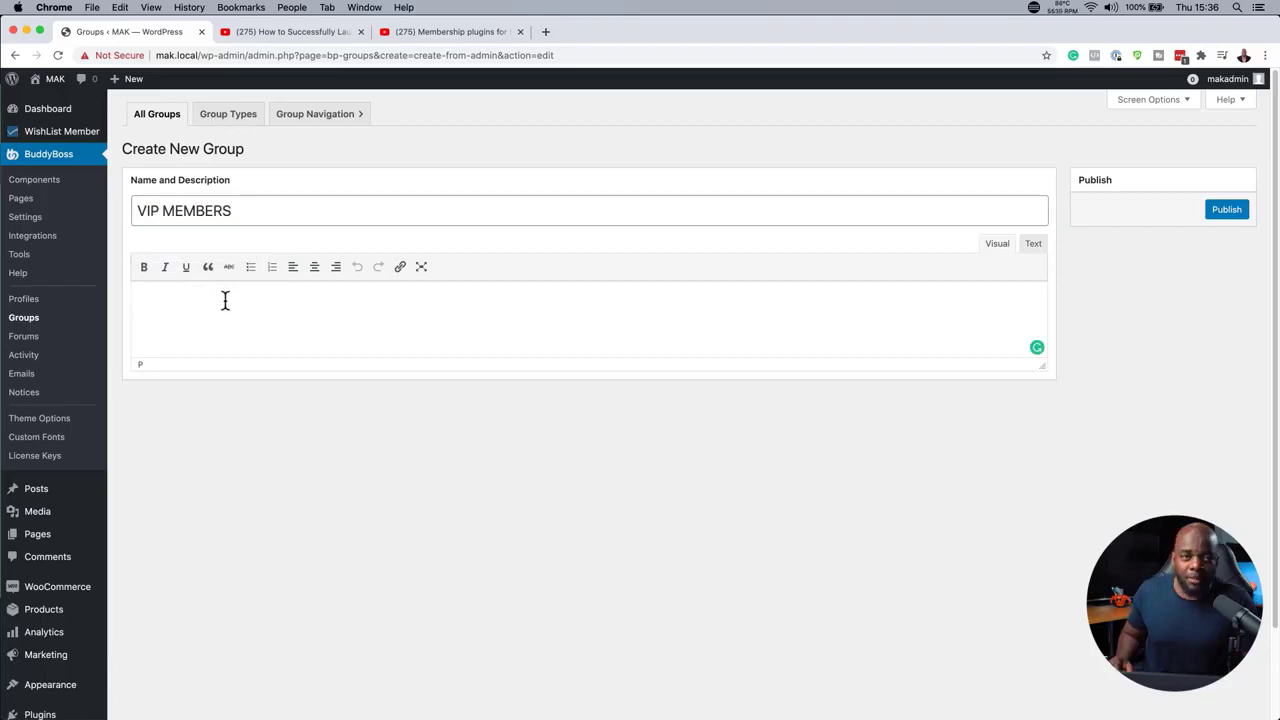
pyautogui.click(1226, 209)
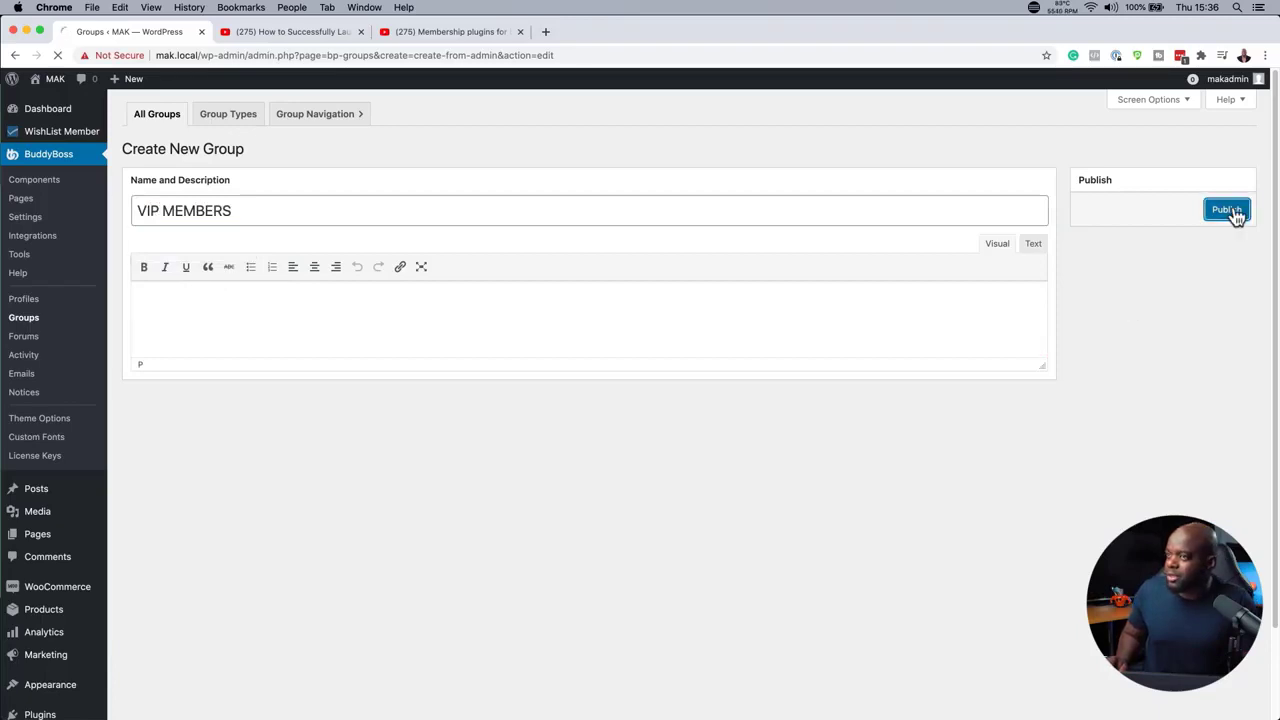
pyautogui.scroll(-2, 686, 480)
pyautogui.scroll(-1, 687, 484)
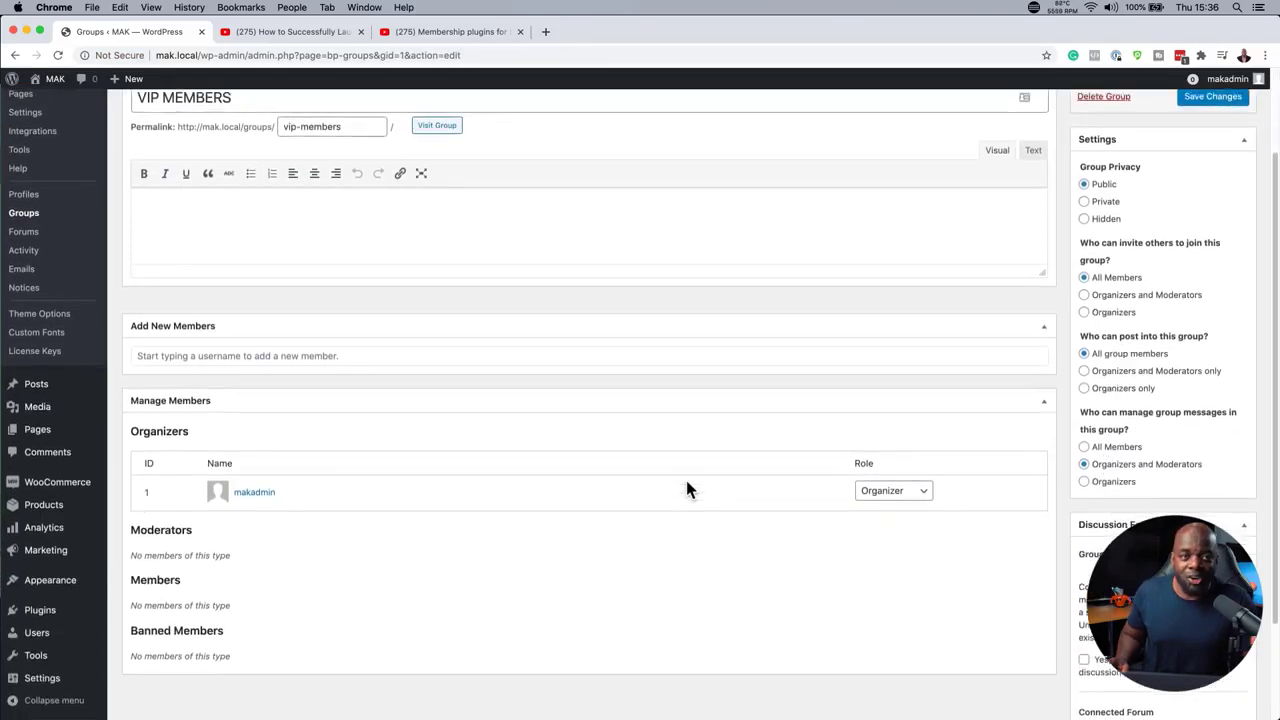
pyautogui.scroll(-3, 687, 484)
pyautogui.scroll(5, 686, 482)
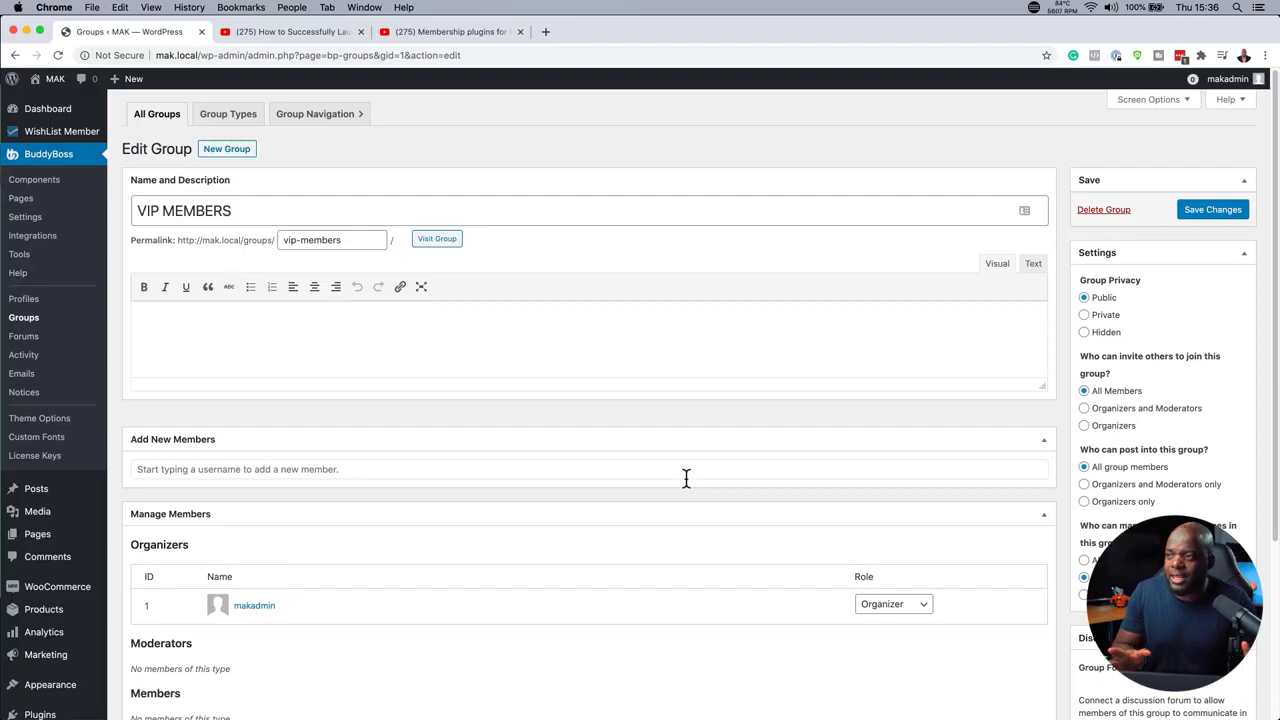
# Step: Open the VIP MEMBERS group's front-end page and go to its Change Group Photo settings
pyautogui.click(441, 245)
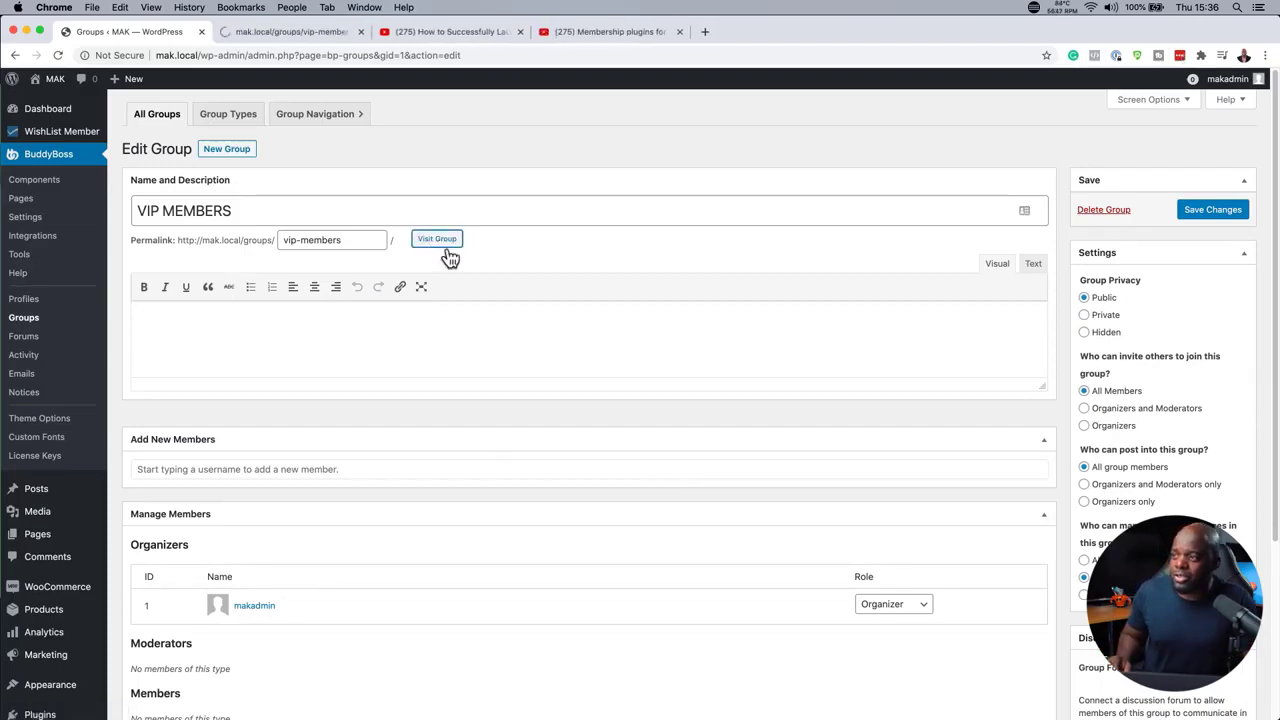
pyautogui.click(320, 33)
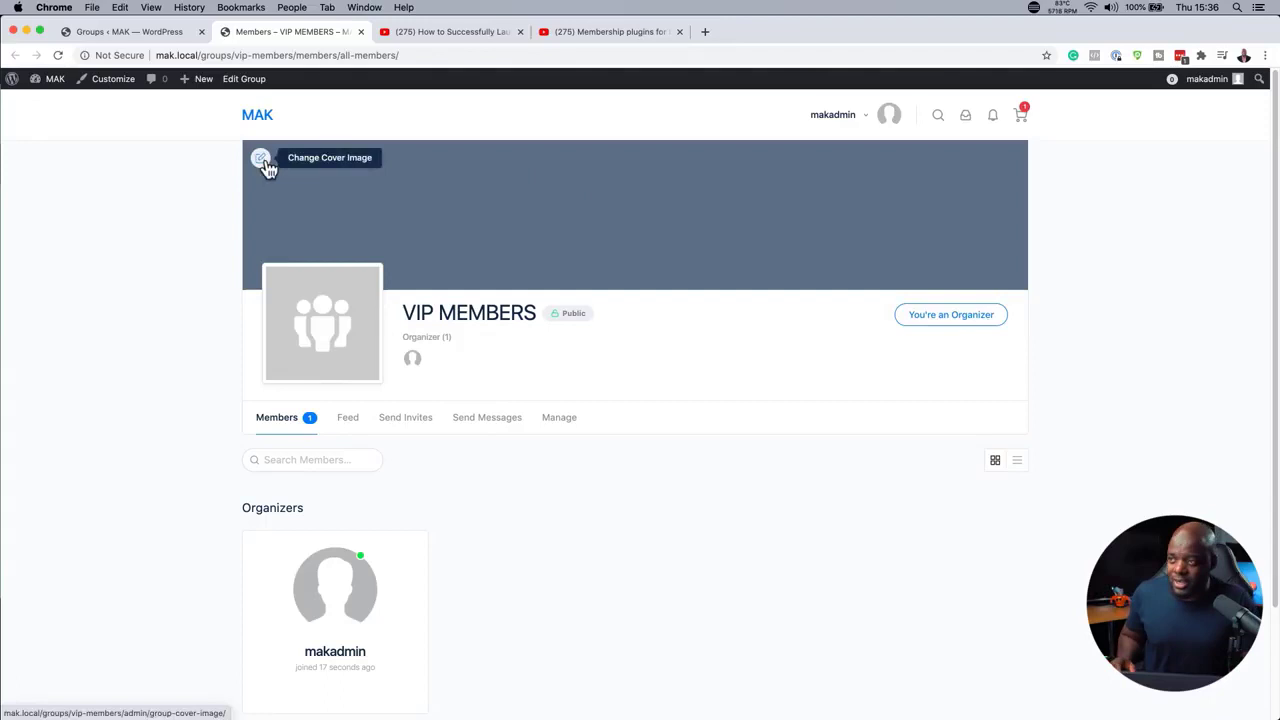
pyautogui.click(324, 345)
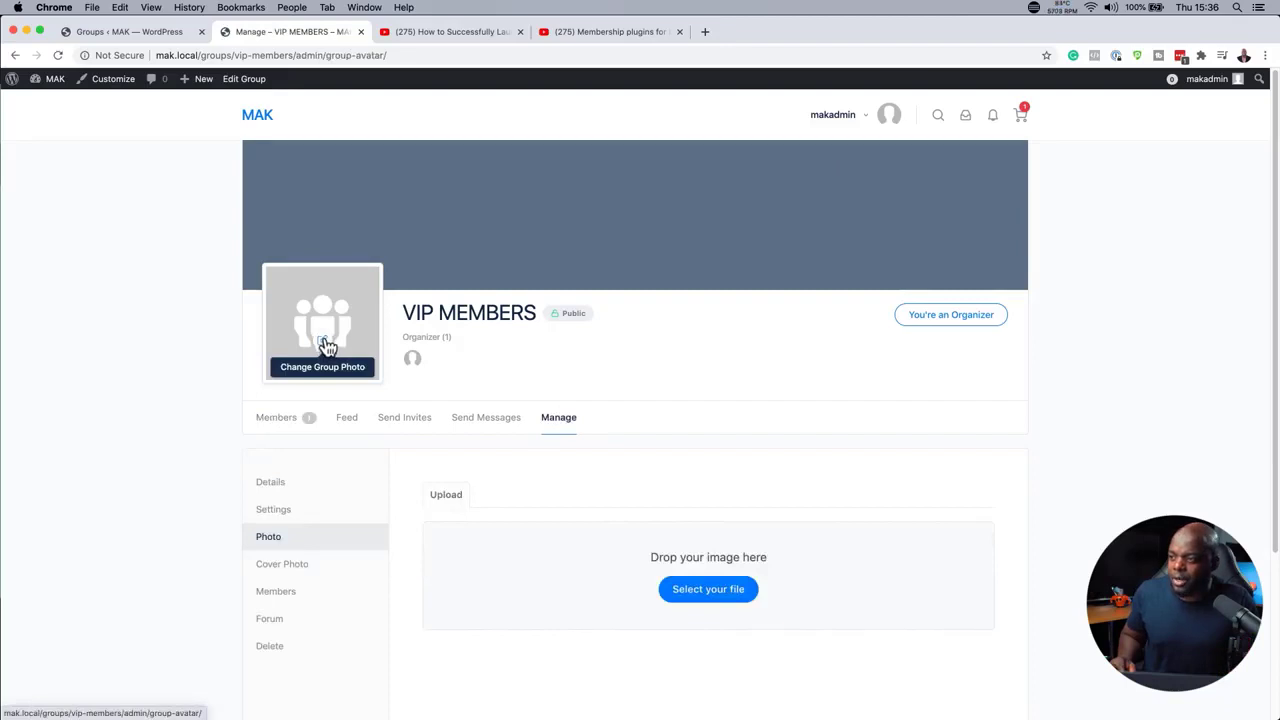
# Step: Upload watering-plants-with-a-watering-can-6442.jpg from Downloads as the group photo
pyautogui.click(327, 345)
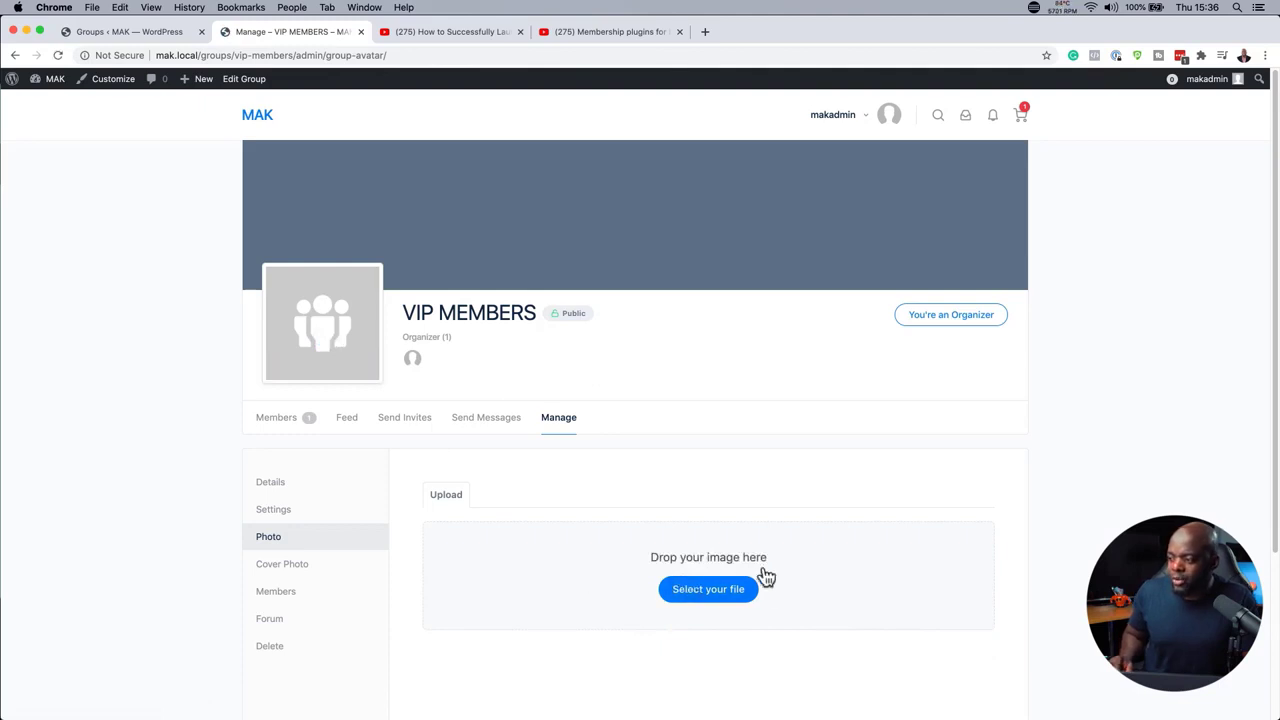
pyautogui.click(724, 592)
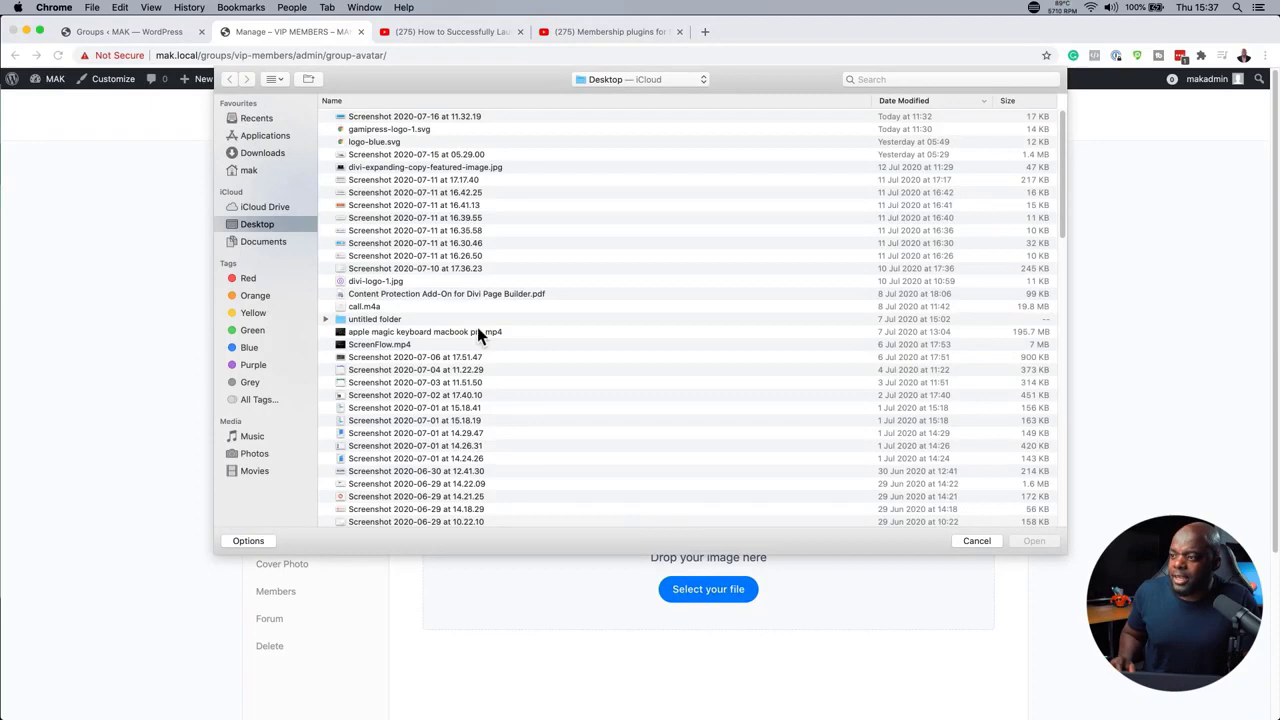
pyautogui.click(262, 153)
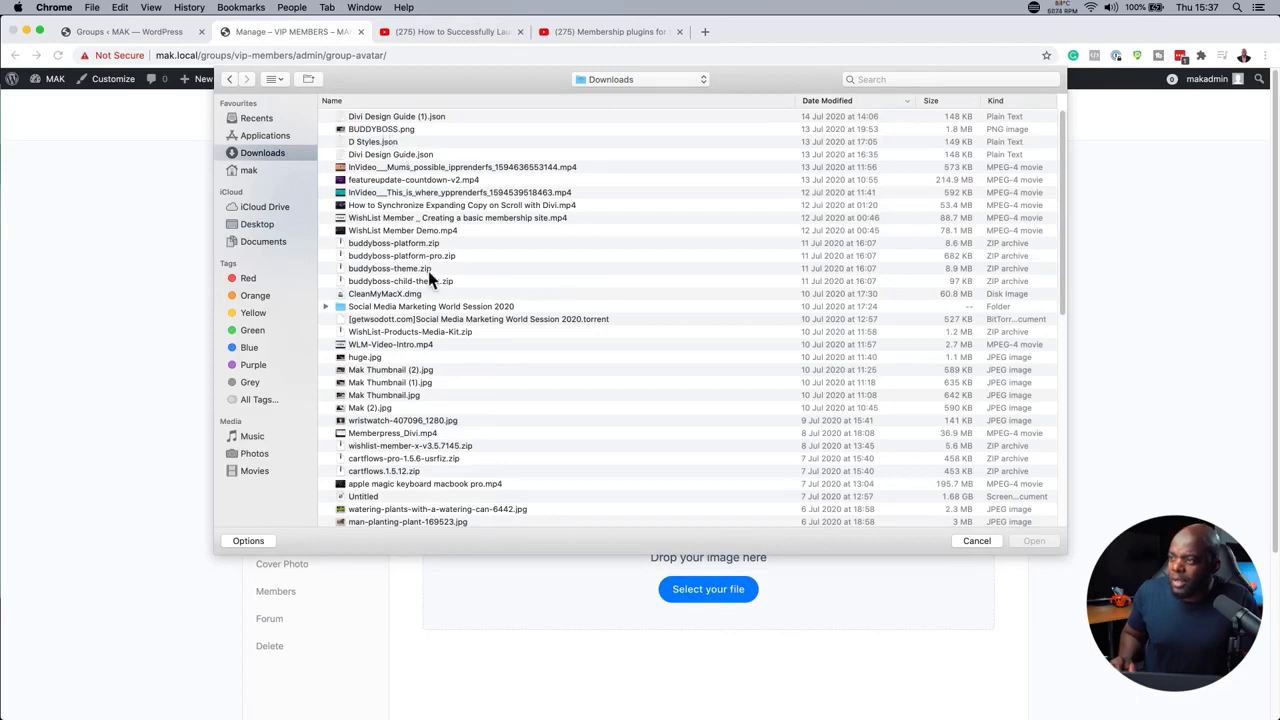
pyautogui.scroll(-1, 476, 350)
pyautogui.scroll(-1, 476, 352)
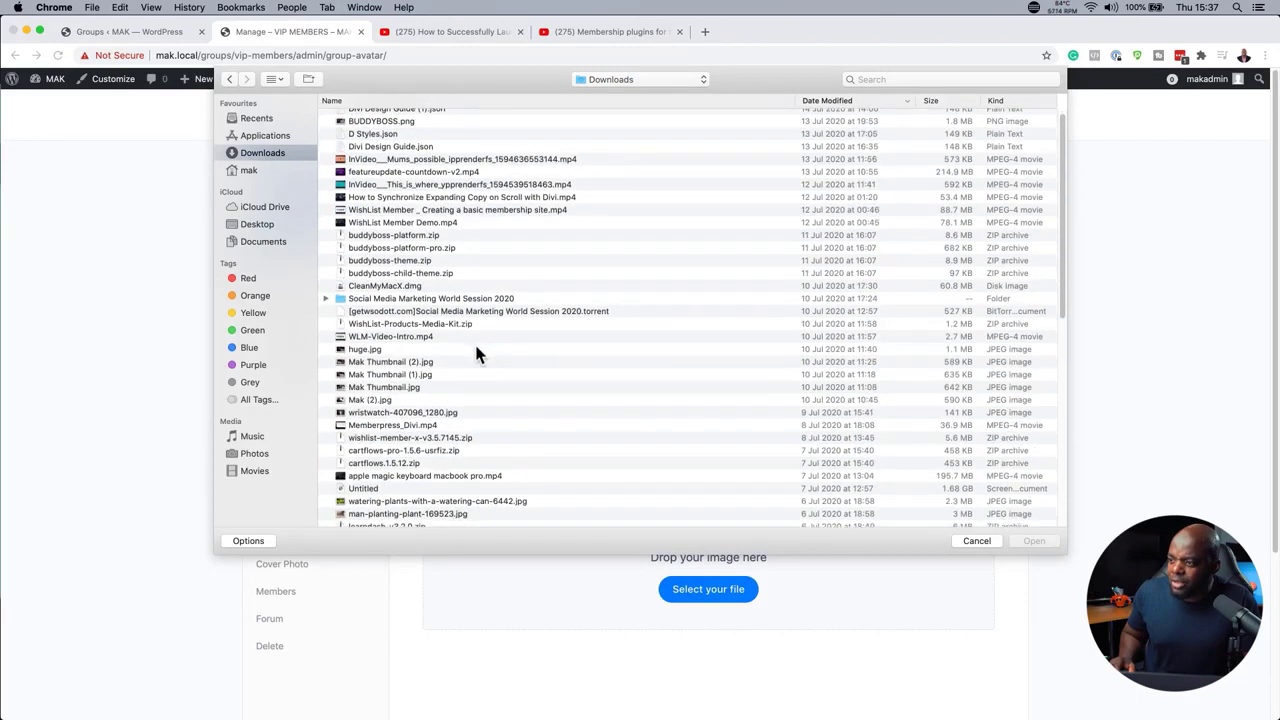
pyautogui.click(418, 502)
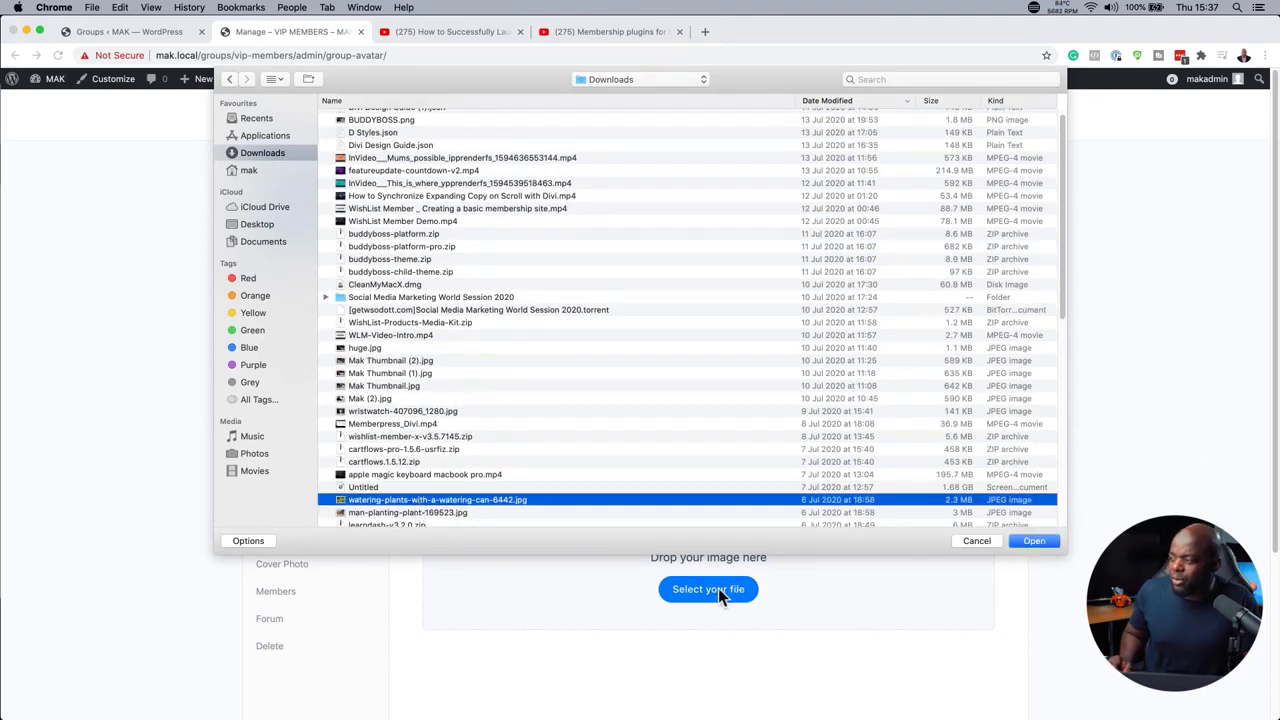
pyautogui.click(1034, 541)
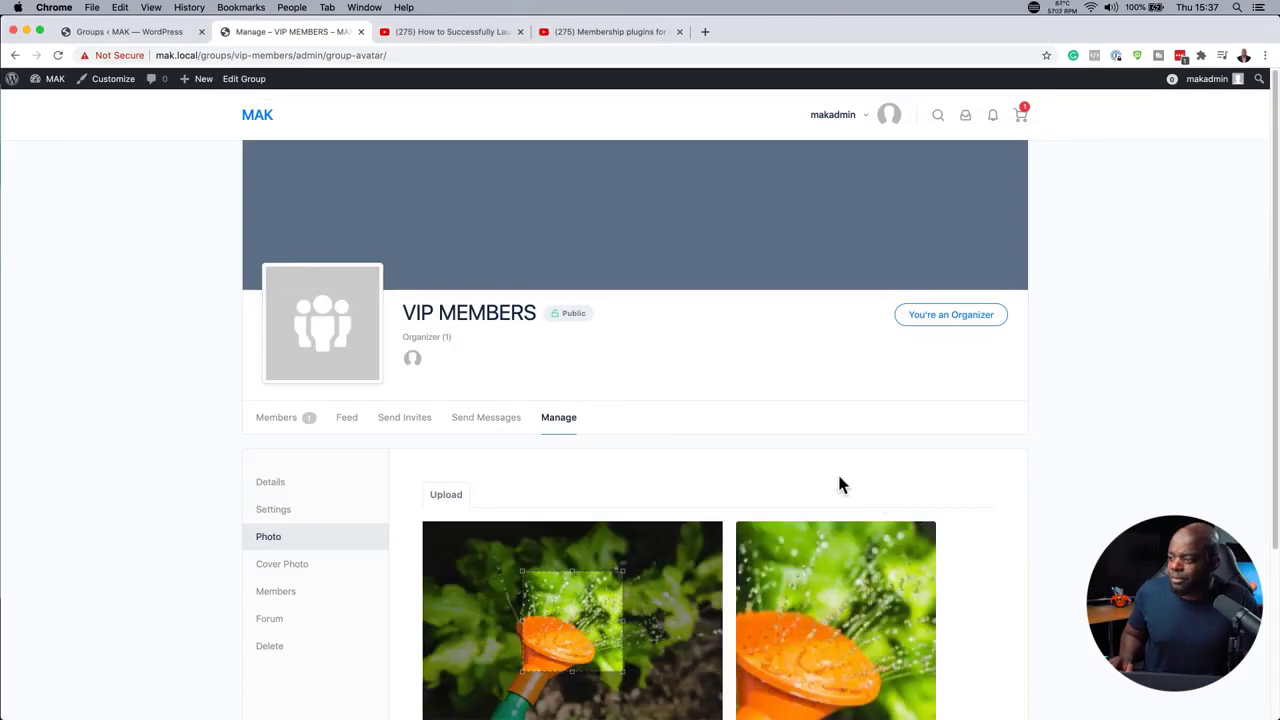
# Step: Shift the crop box right onto the leaves and apply the crop
pyautogui.scroll(-2, 714, 581)
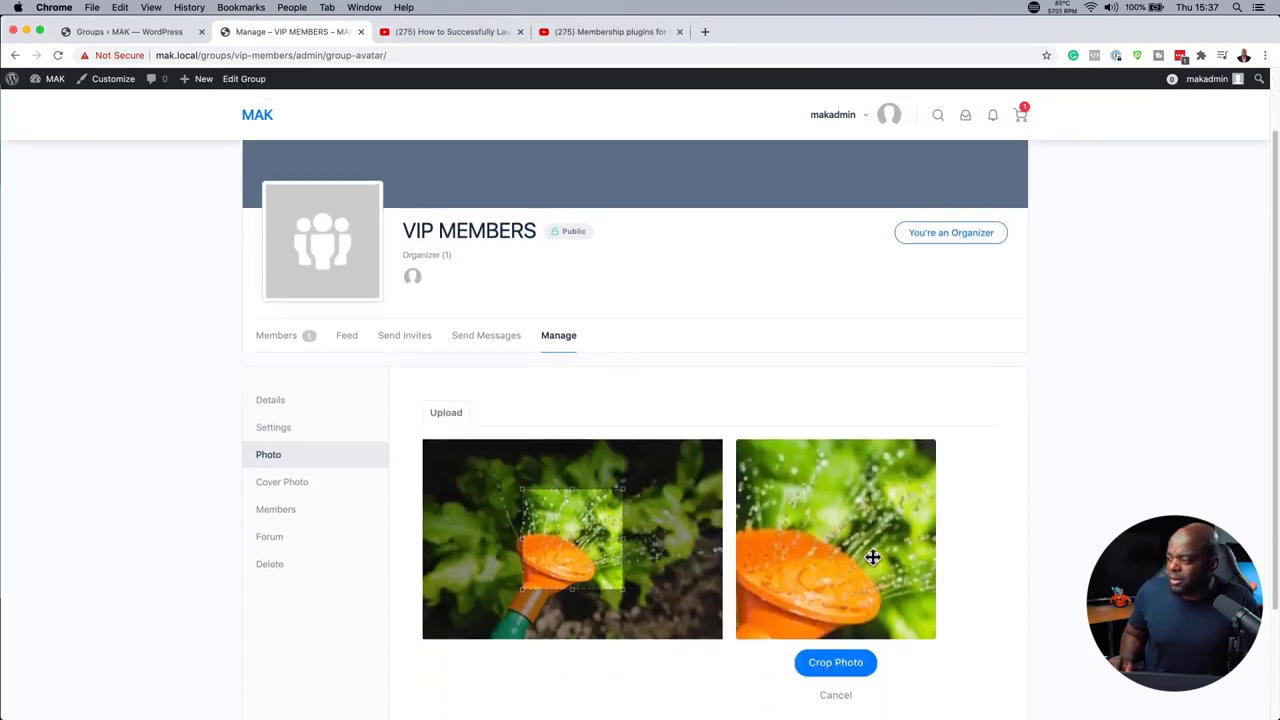
pyautogui.moveTo(565, 550); pyautogui.dragTo(609, 563)
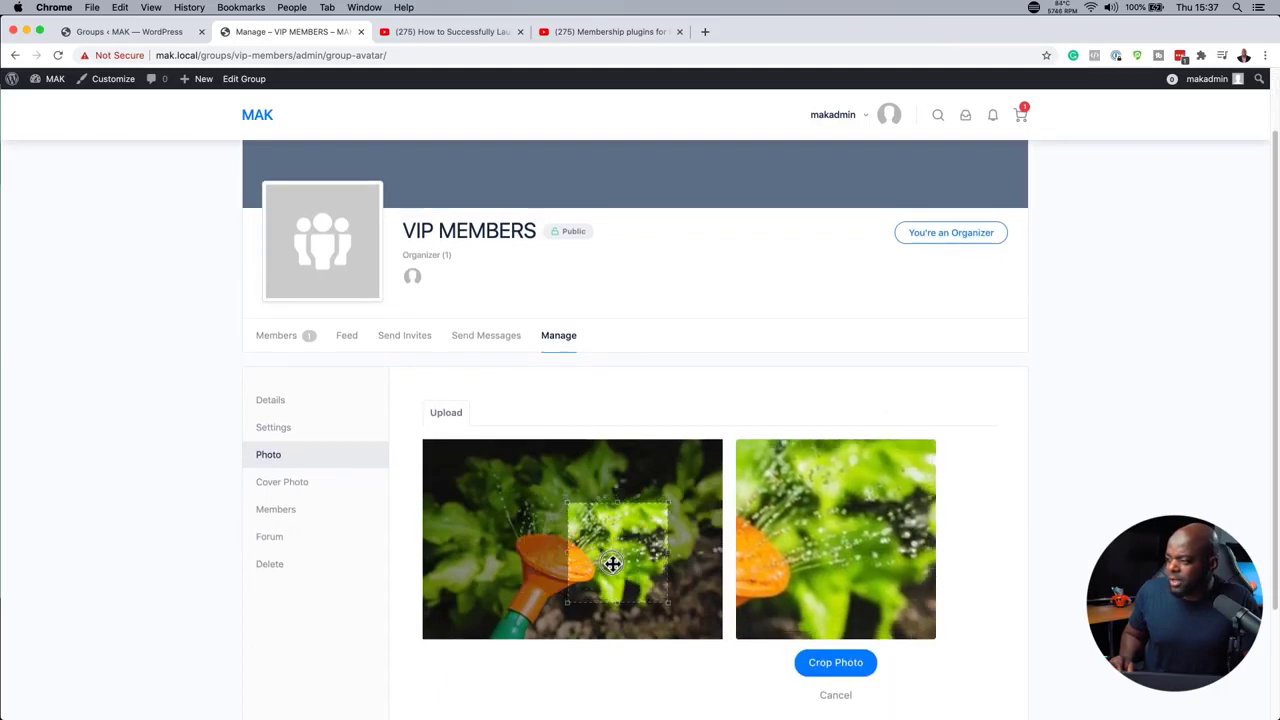
pyautogui.click(846, 672)
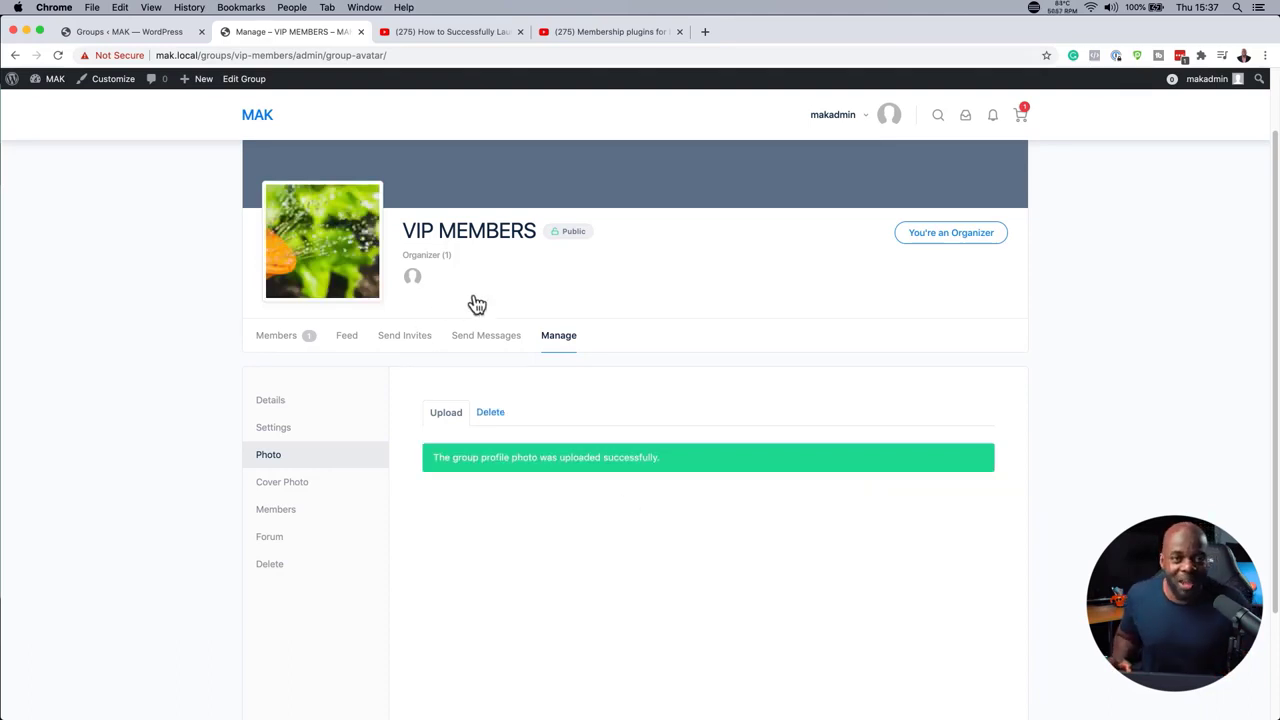
pyautogui.moveTo(314, 196)
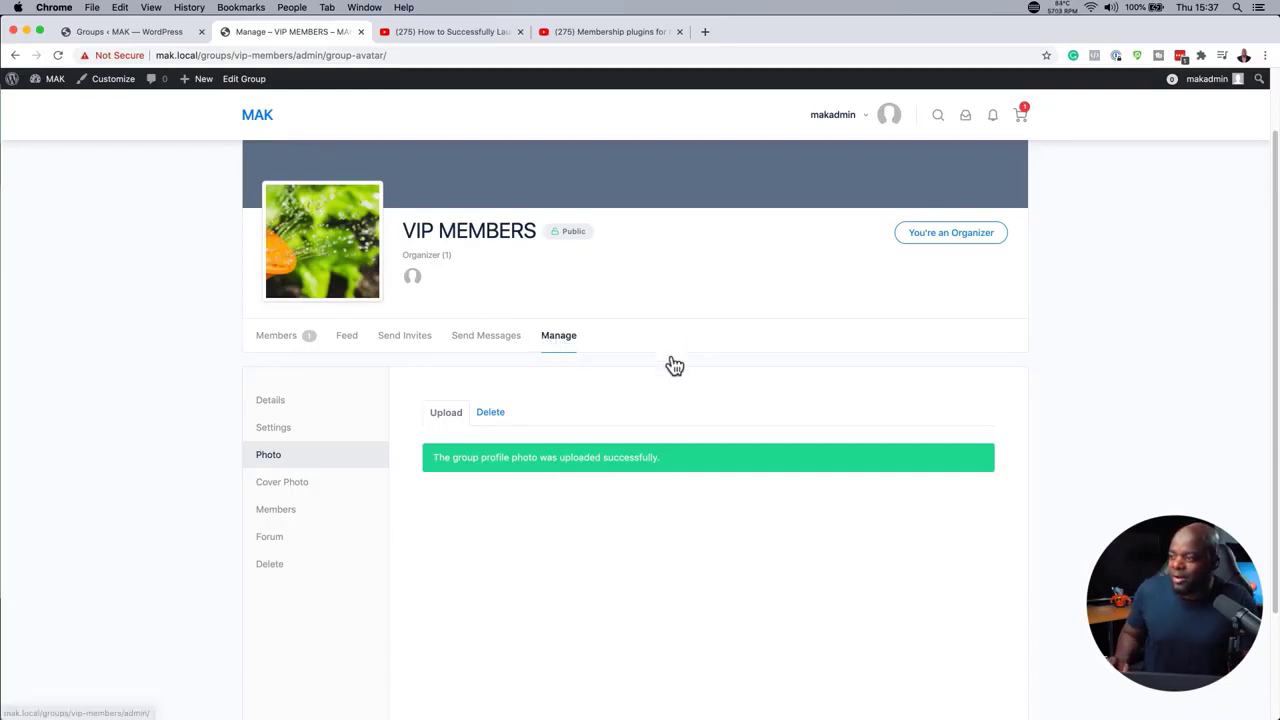
pyautogui.scroll(-3, 751, 482)
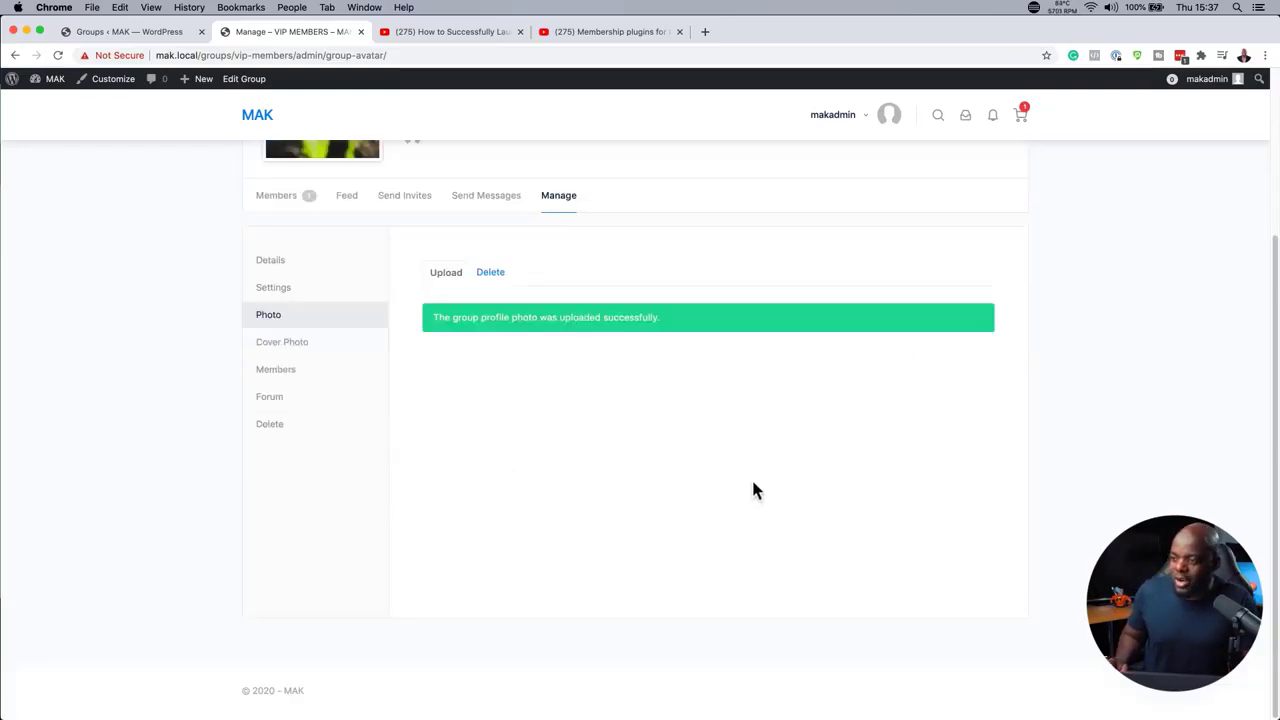
# Step: Under Manage > Members, open Send Invites, tick My Connections, then view Pending Invites
pyautogui.scroll(5, 755, 490)
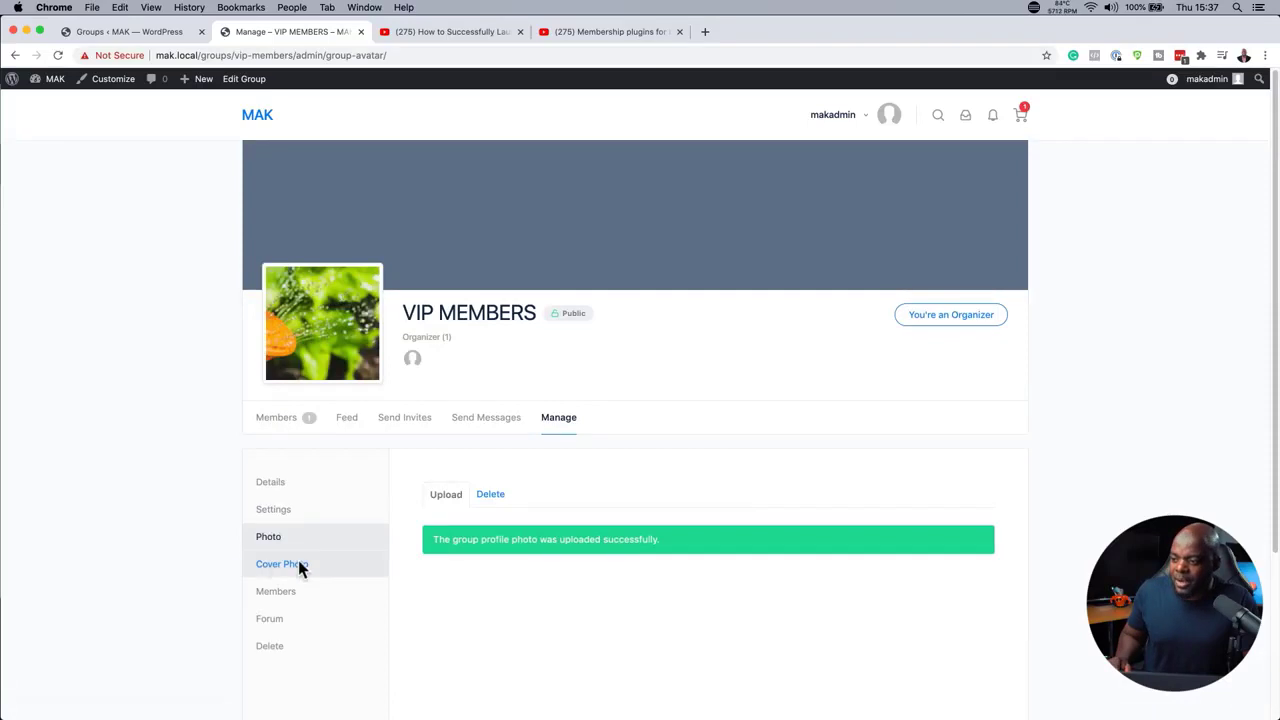
pyautogui.click(286, 601)
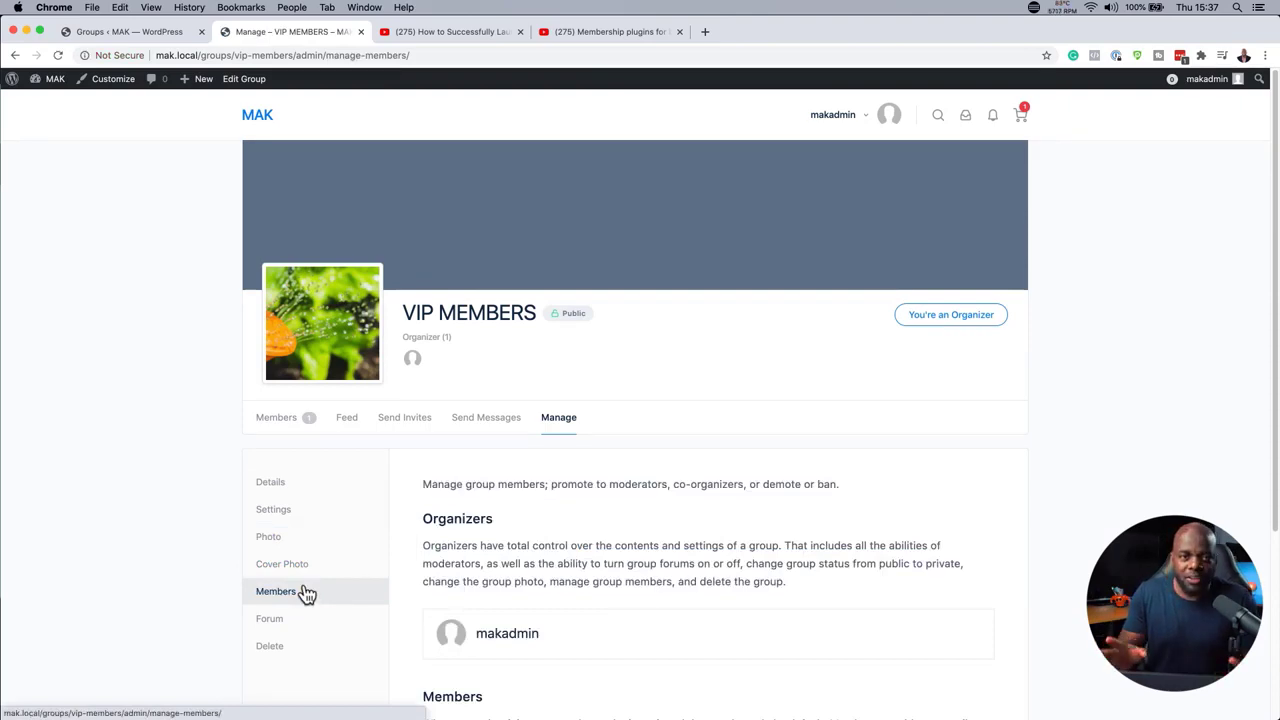
pyautogui.scroll(-4, 678, 610)
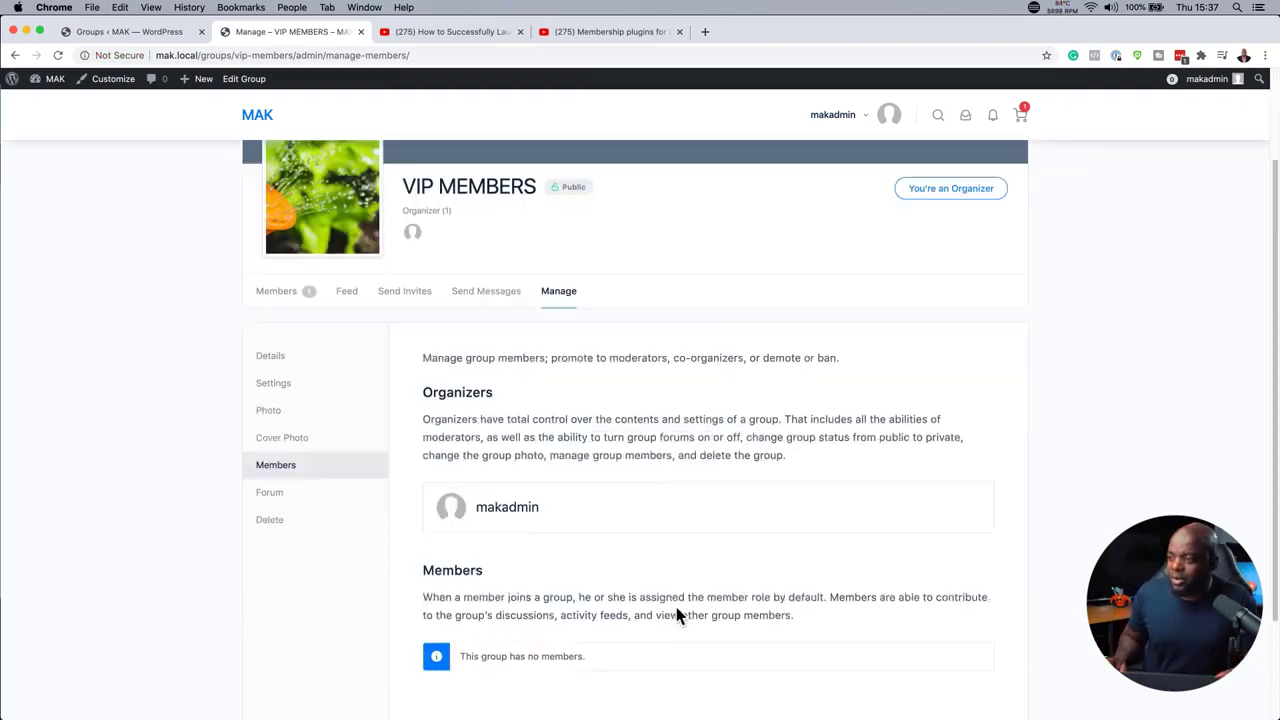
pyautogui.scroll(4, 676, 612)
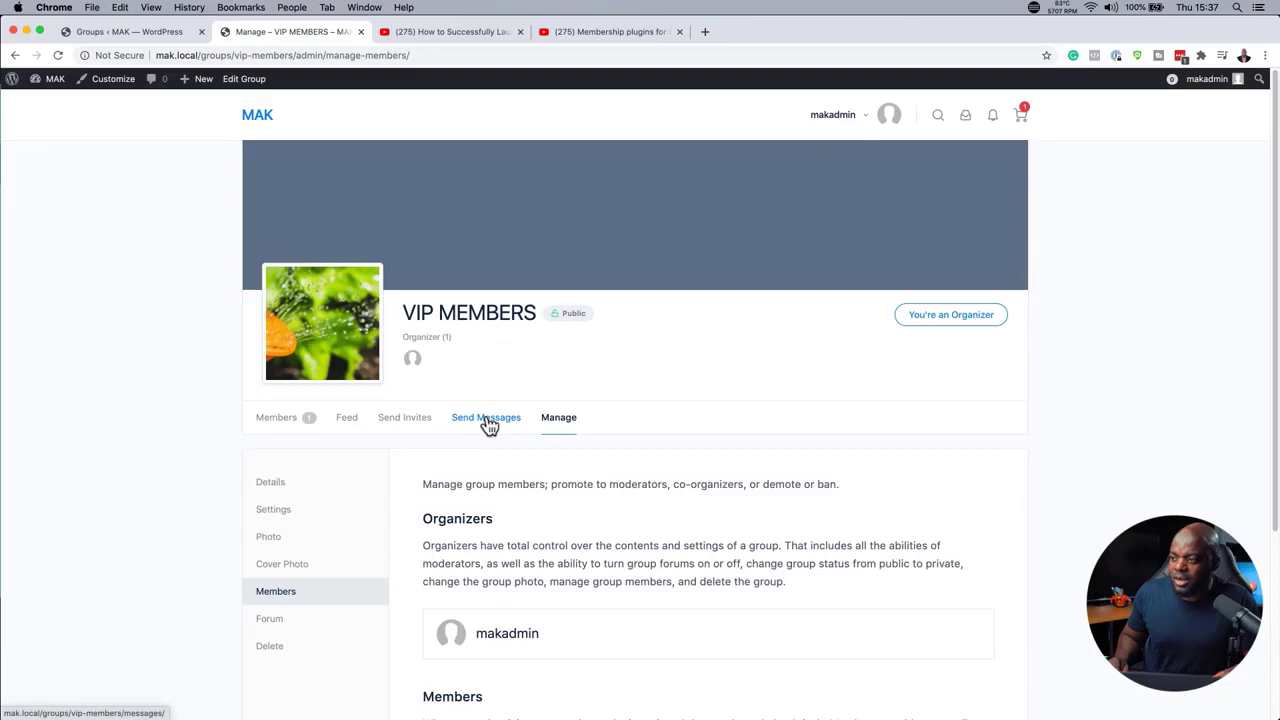
pyautogui.click(403, 425)
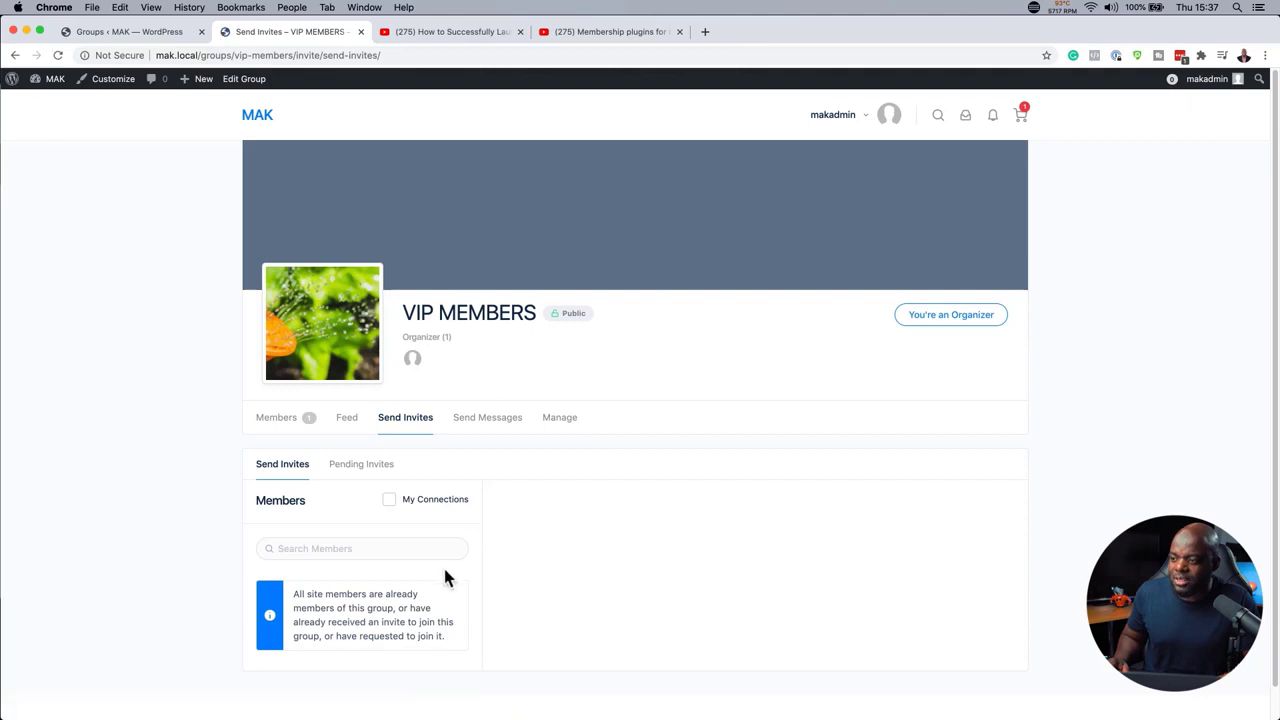
pyautogui.scroll(-1, 446, 577)
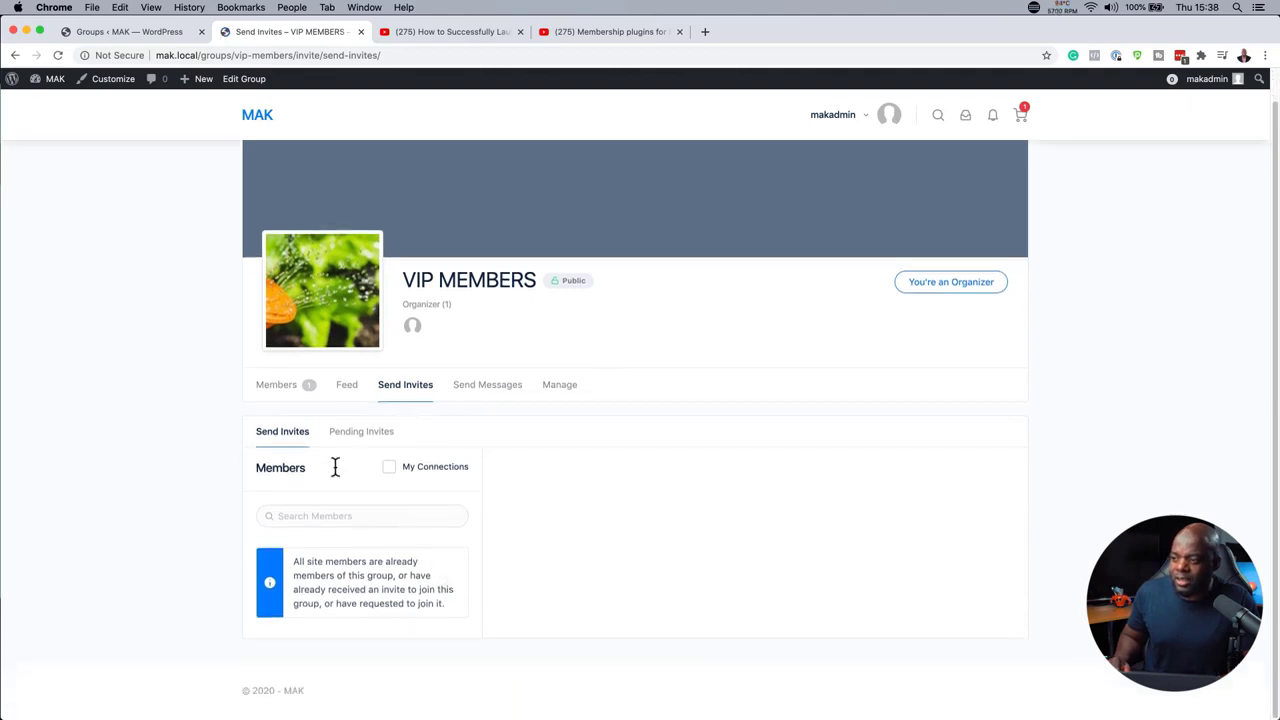
pyautogui.click(390, 467)
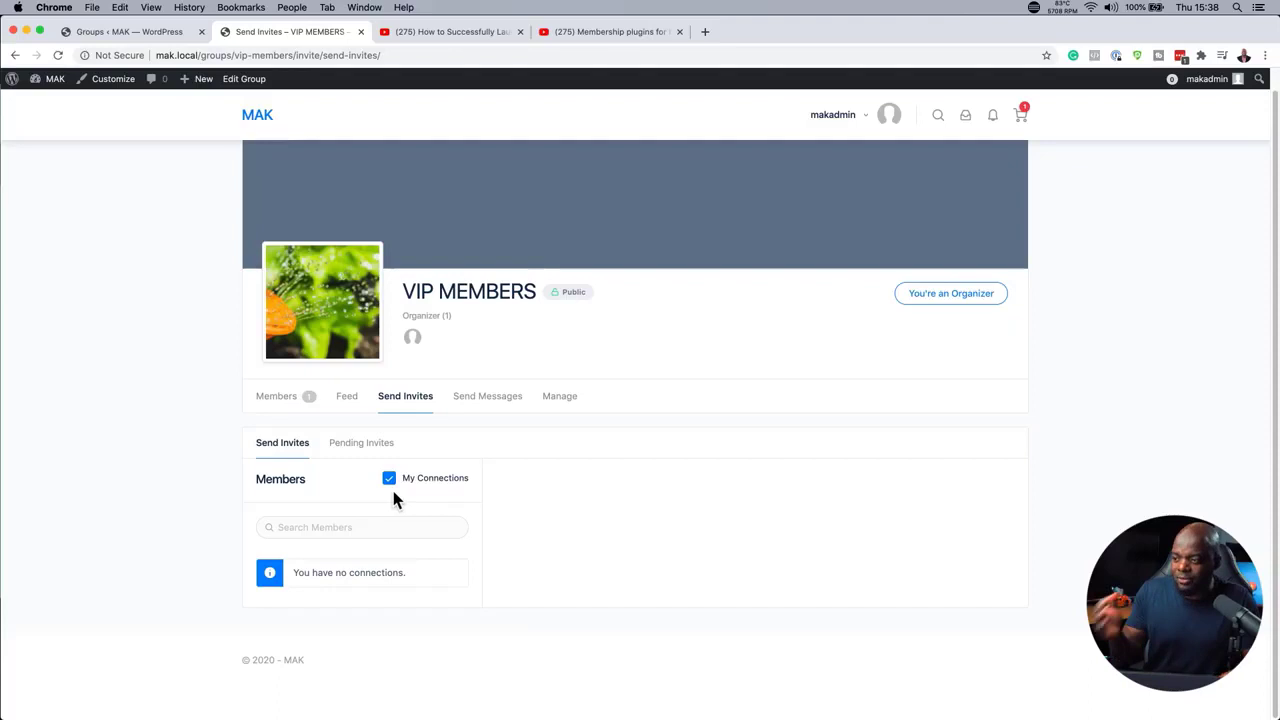
pyautogui.click(362, 444)
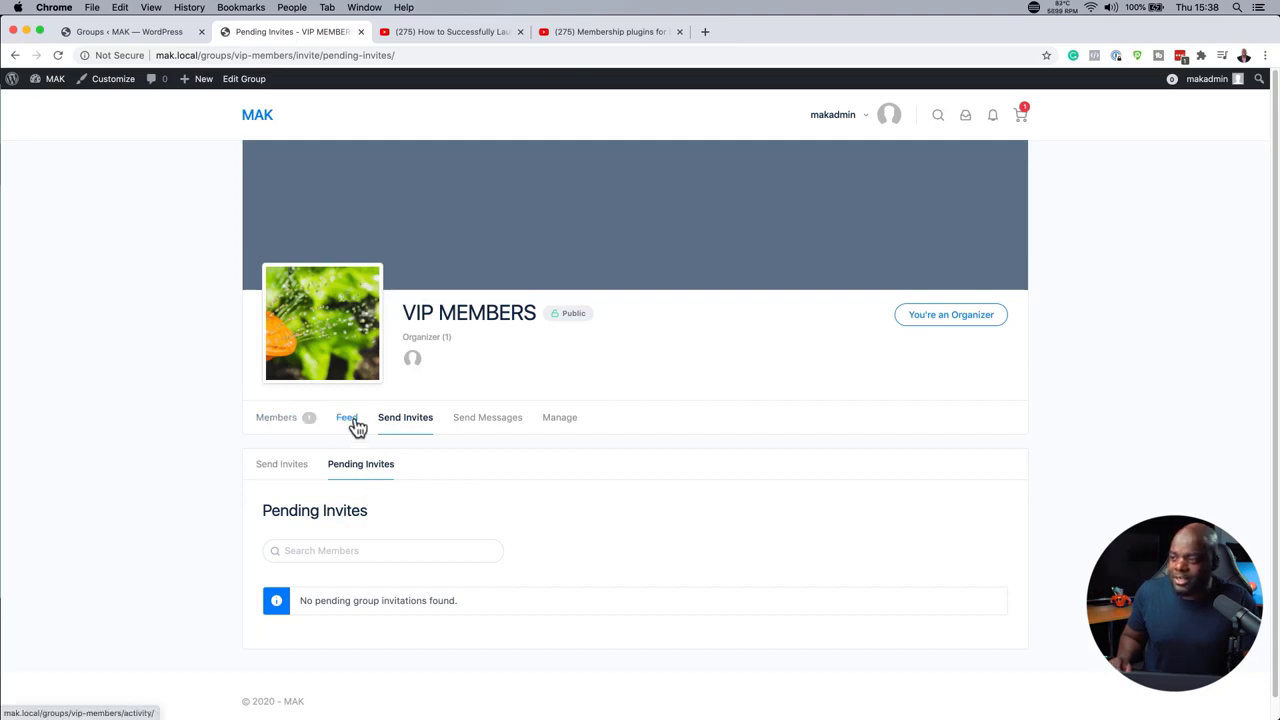
# Step: Open the VIP MEMBERS group's Feed and expand the 'Share something with your group...' box
pyautogui.click(349, 420)
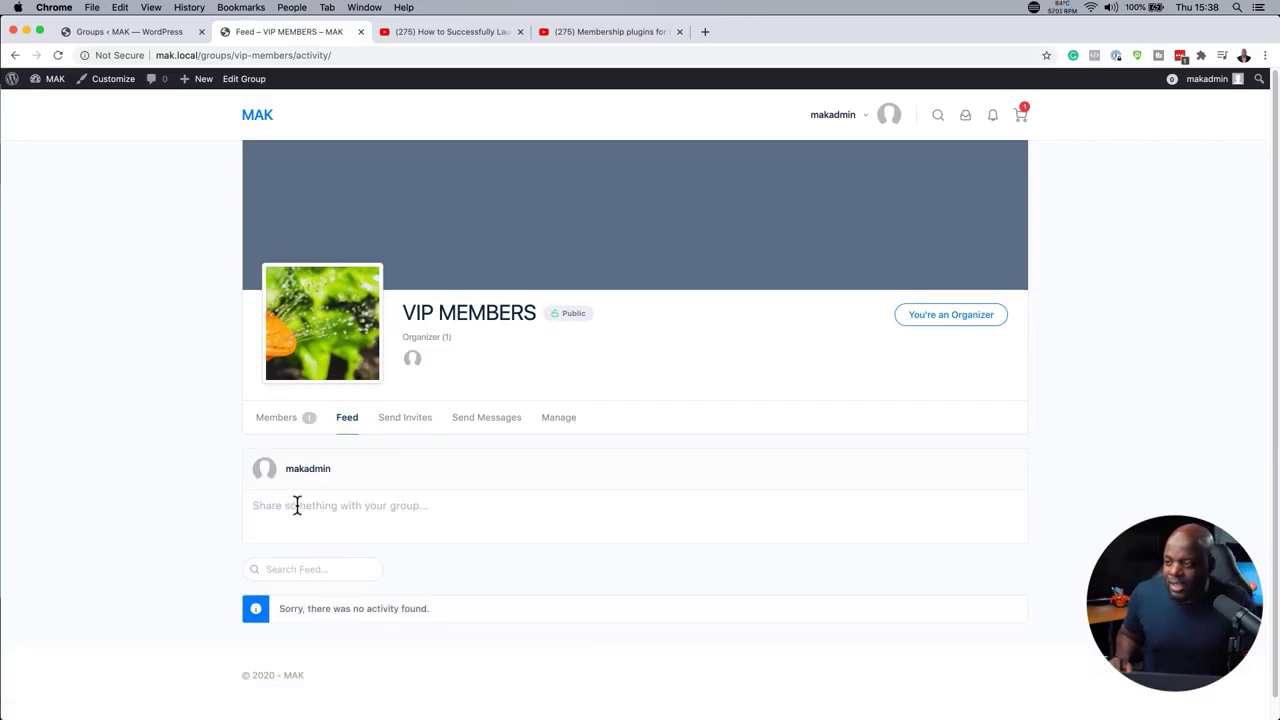
pyautogui.click(297, 505)
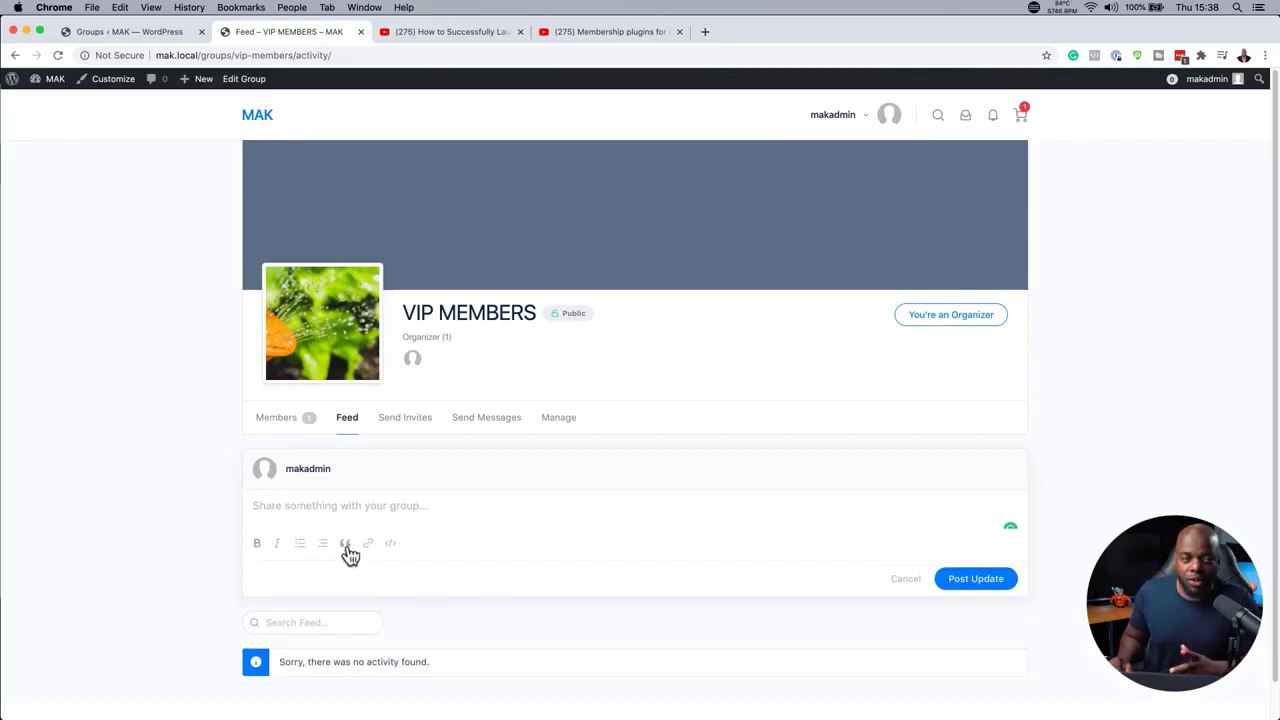
pyautogui.scroll(-1, 497, 594)
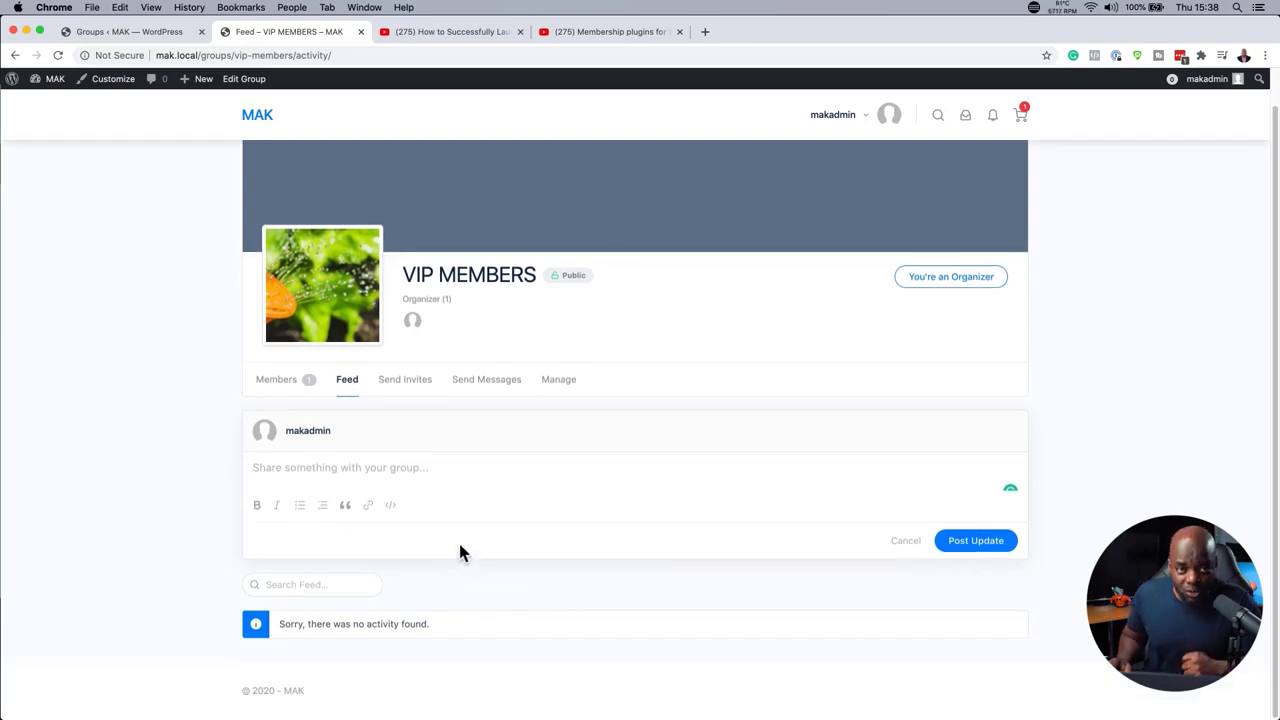
pyautogui.scroll(1, 466, 465)
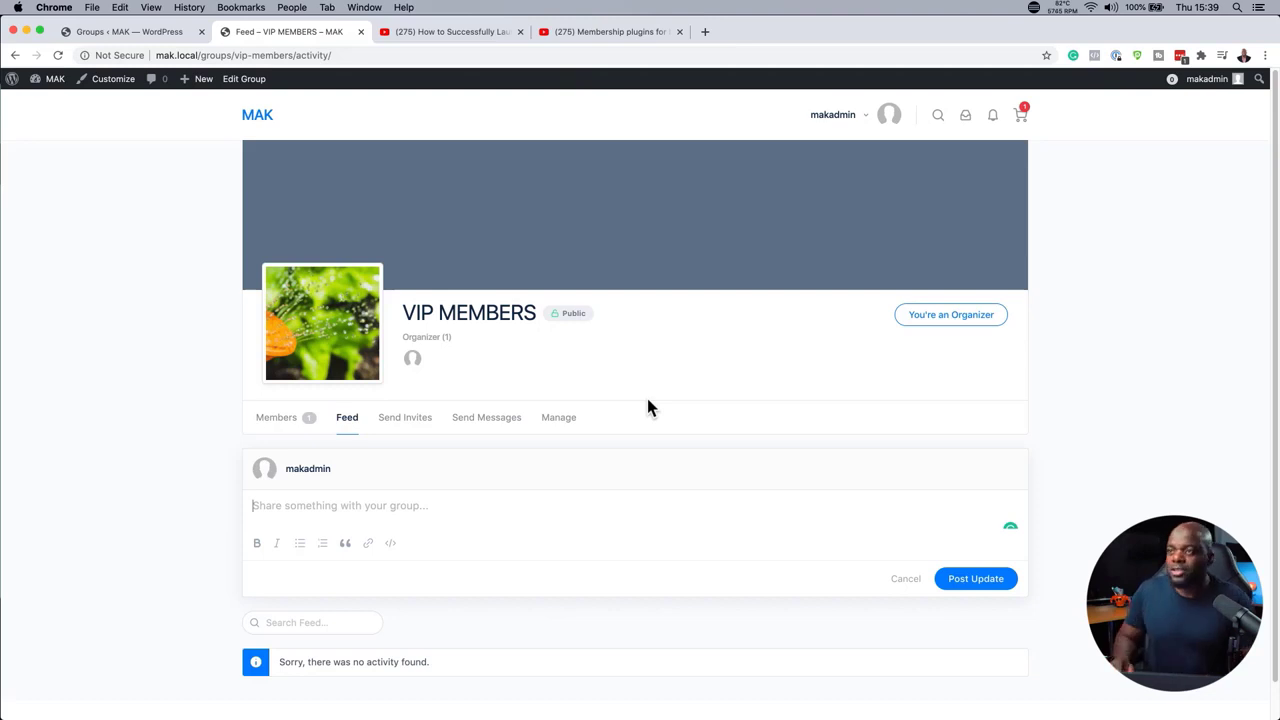
# Step: Create and publish a forum titled 'Members' and view it on the site
pyautogui.click(155, 35)
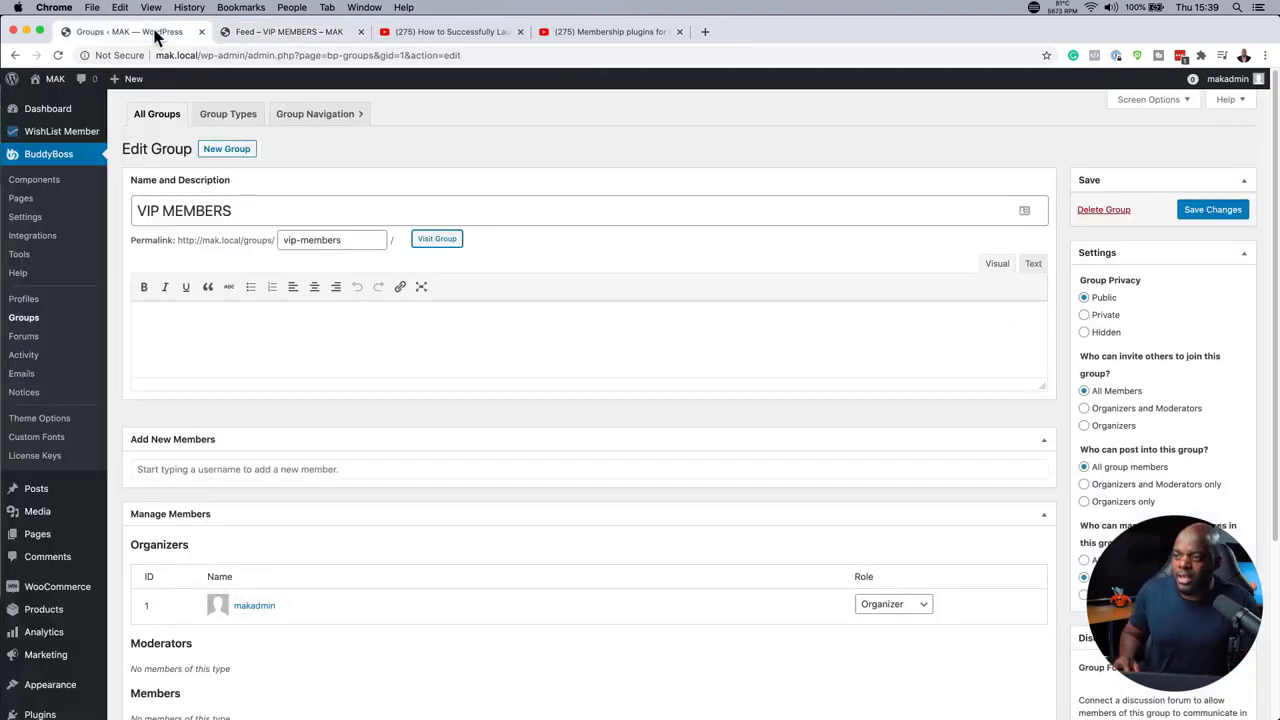
pyautogui.click(33, 341)
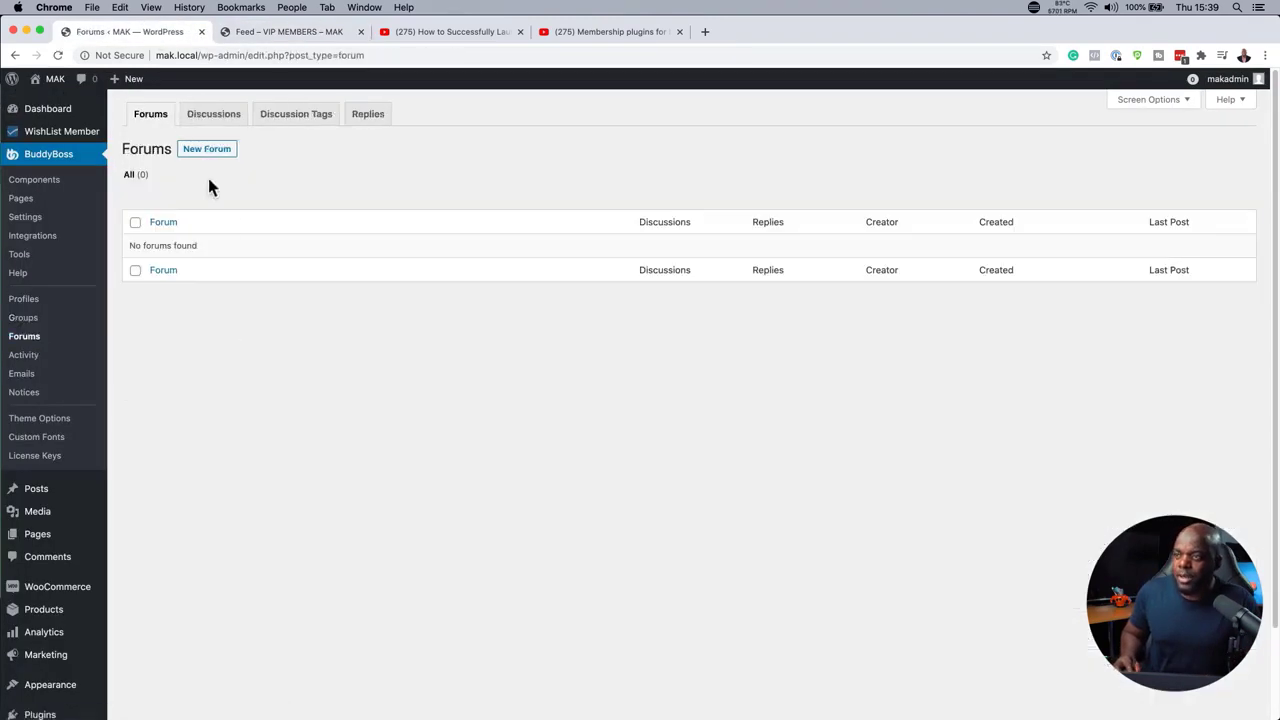
pyautogui.click(207, 158)
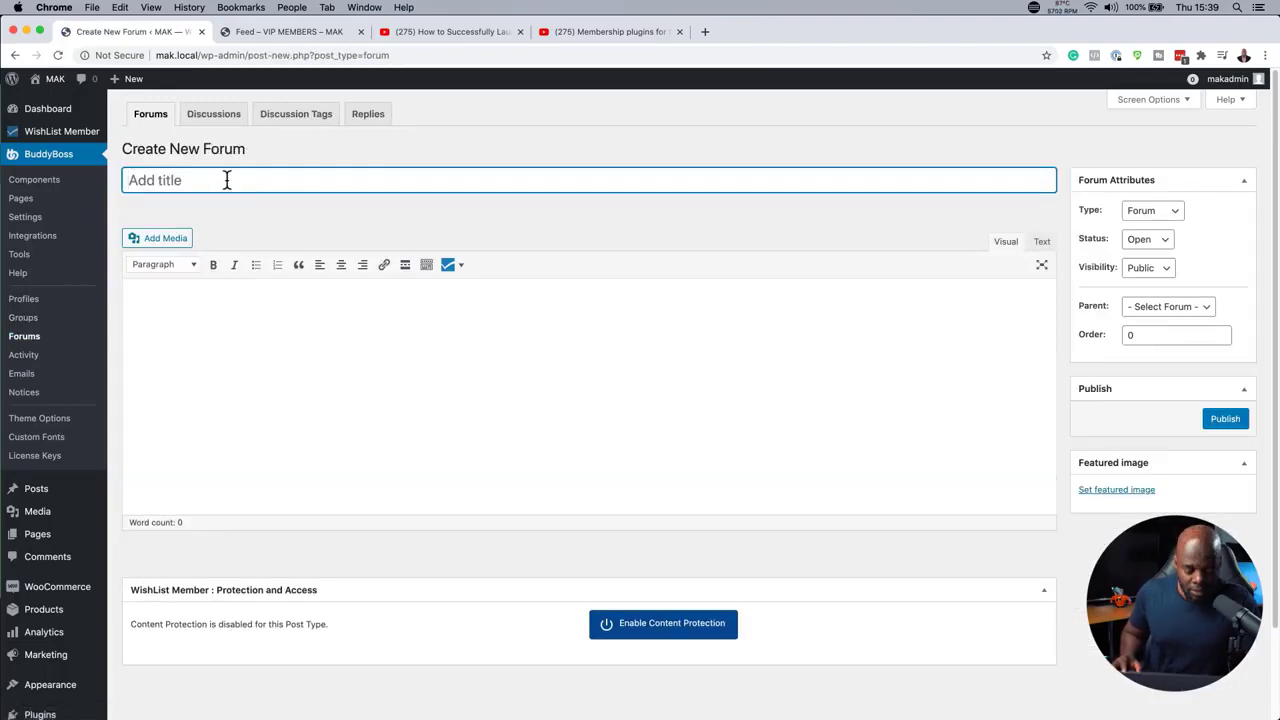
pyautogui.write('Members')
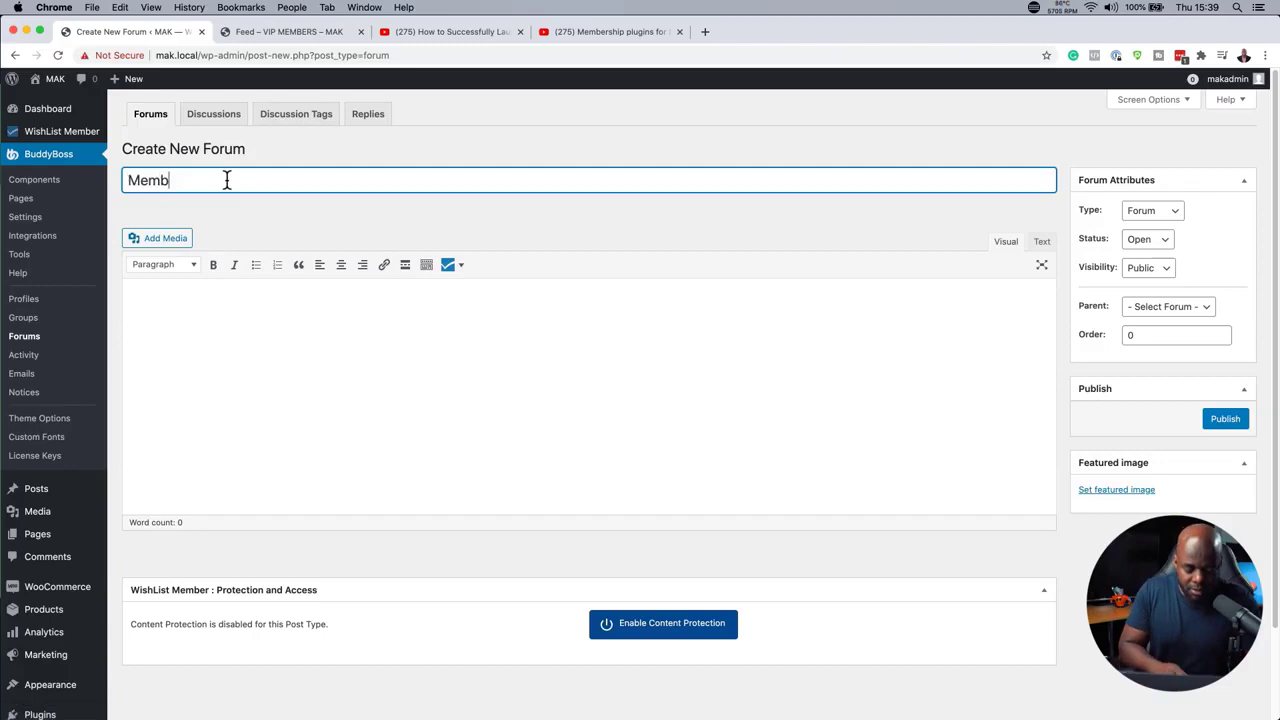
pyautogui.click(1223, 424)
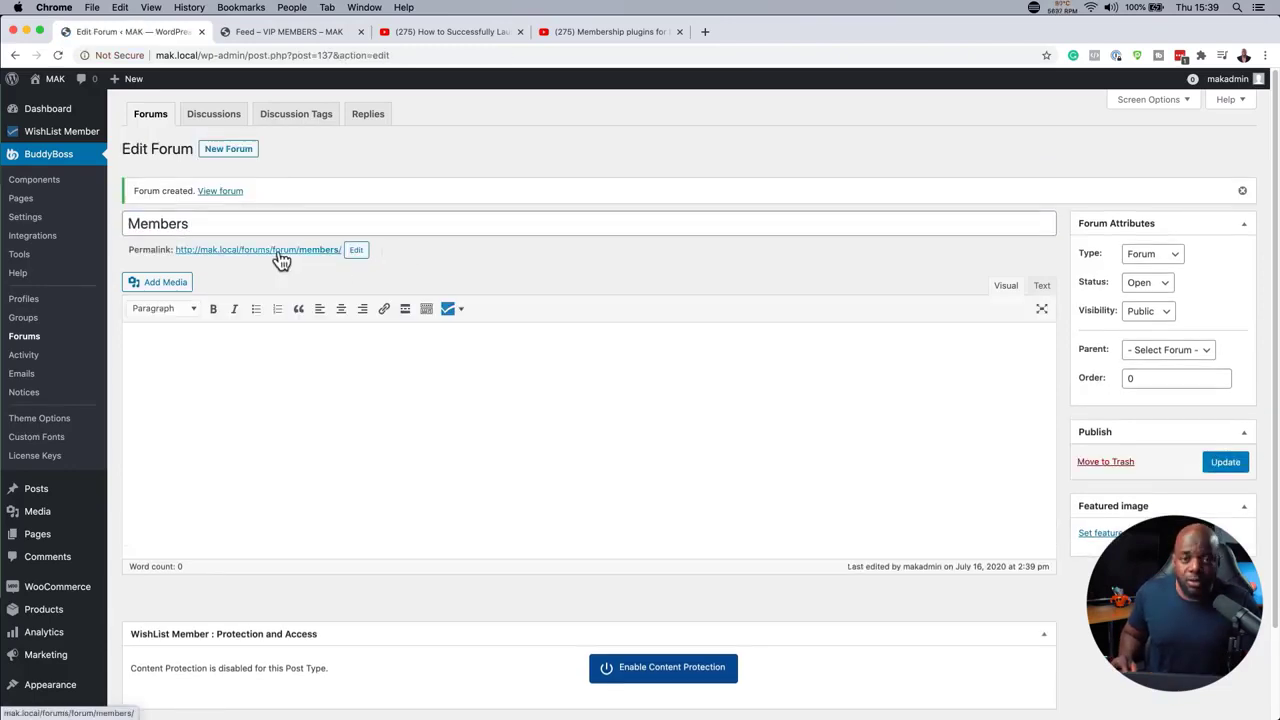
pyautogui.keyDown('super'); pyautogui.click(281, 257); pyautogui.keyUp('super')
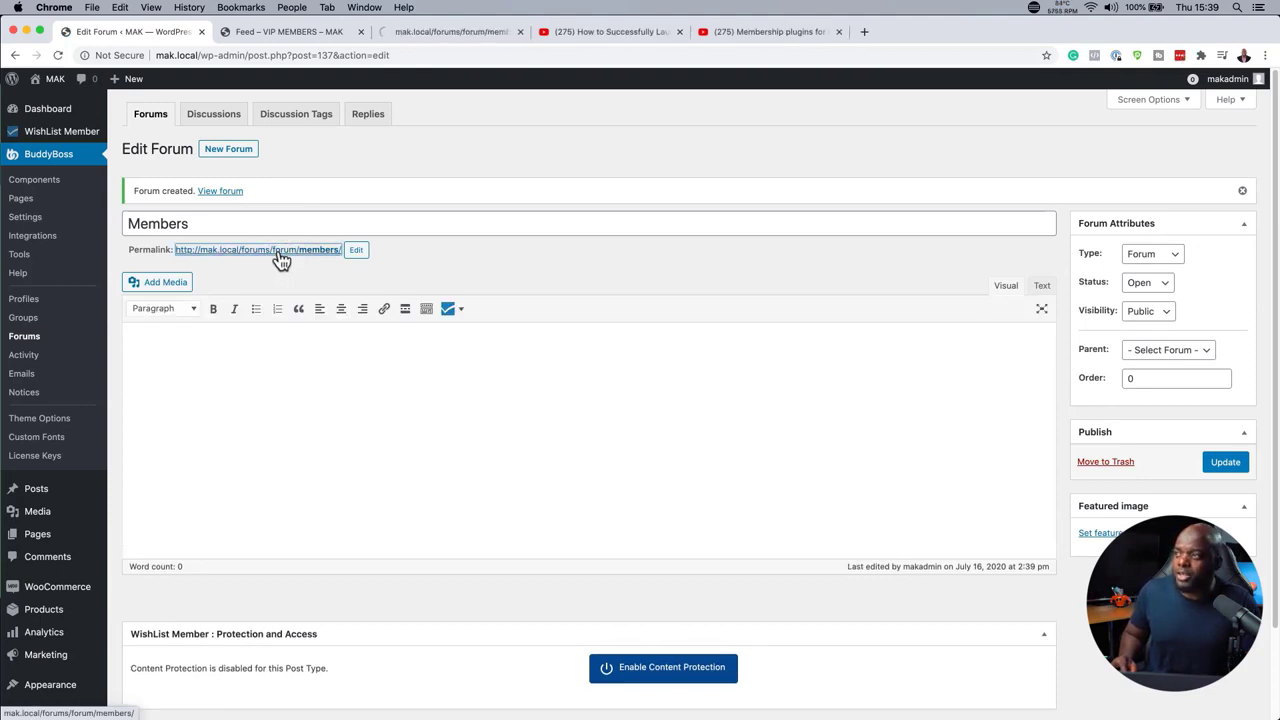
pyautogui.click(428, 36)
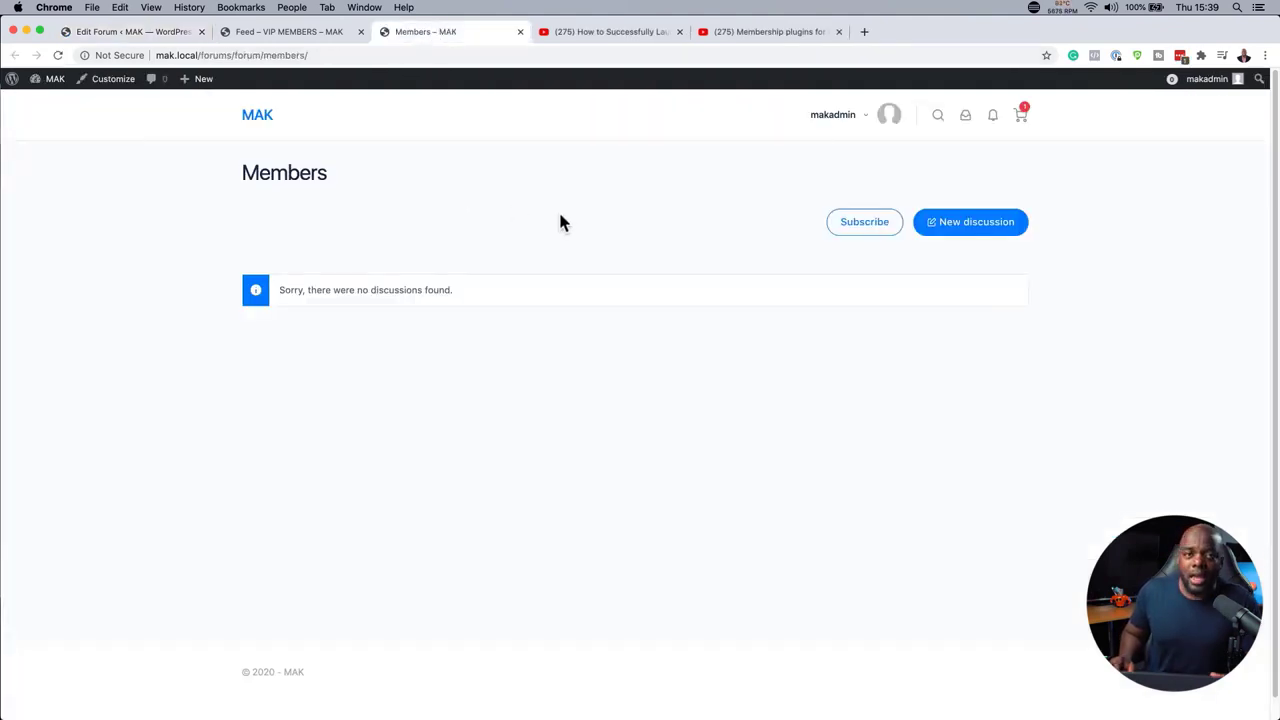
pyautogui.press('super+1')
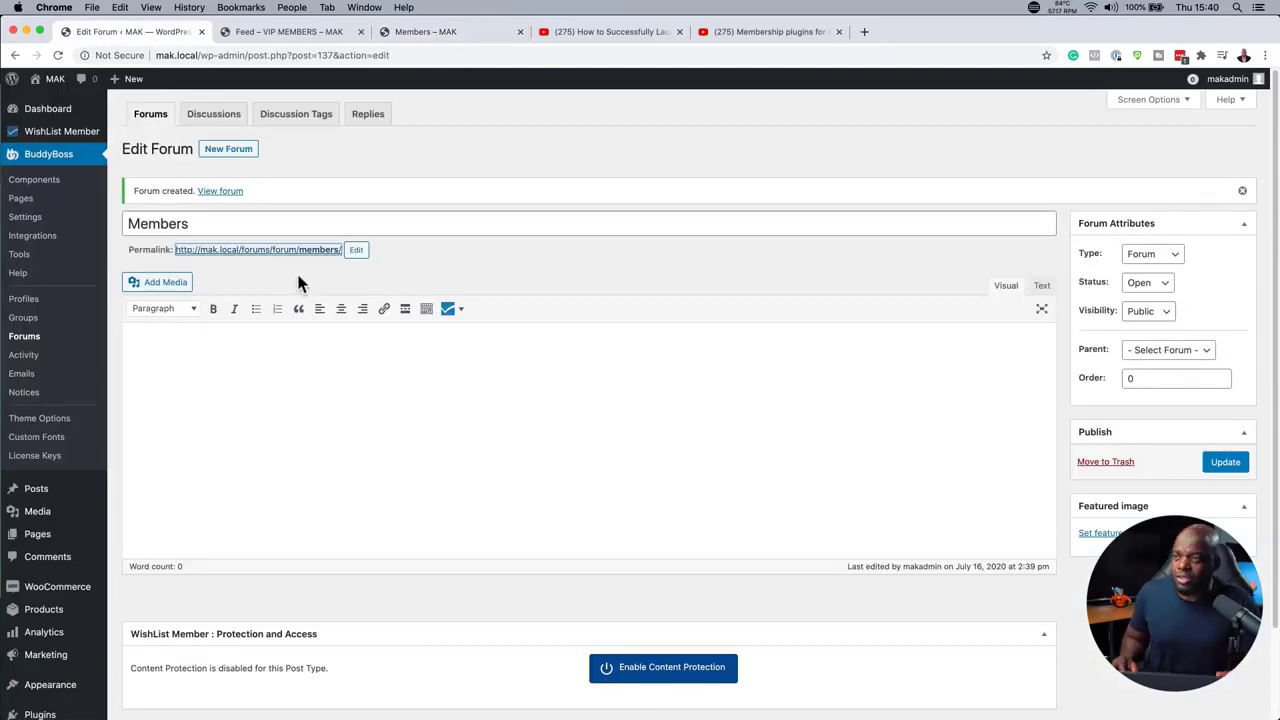
# Step: Create and publish a second forum titled 'Introduce Yourself', then reload the forum page
pyautogui.click(229, 150)
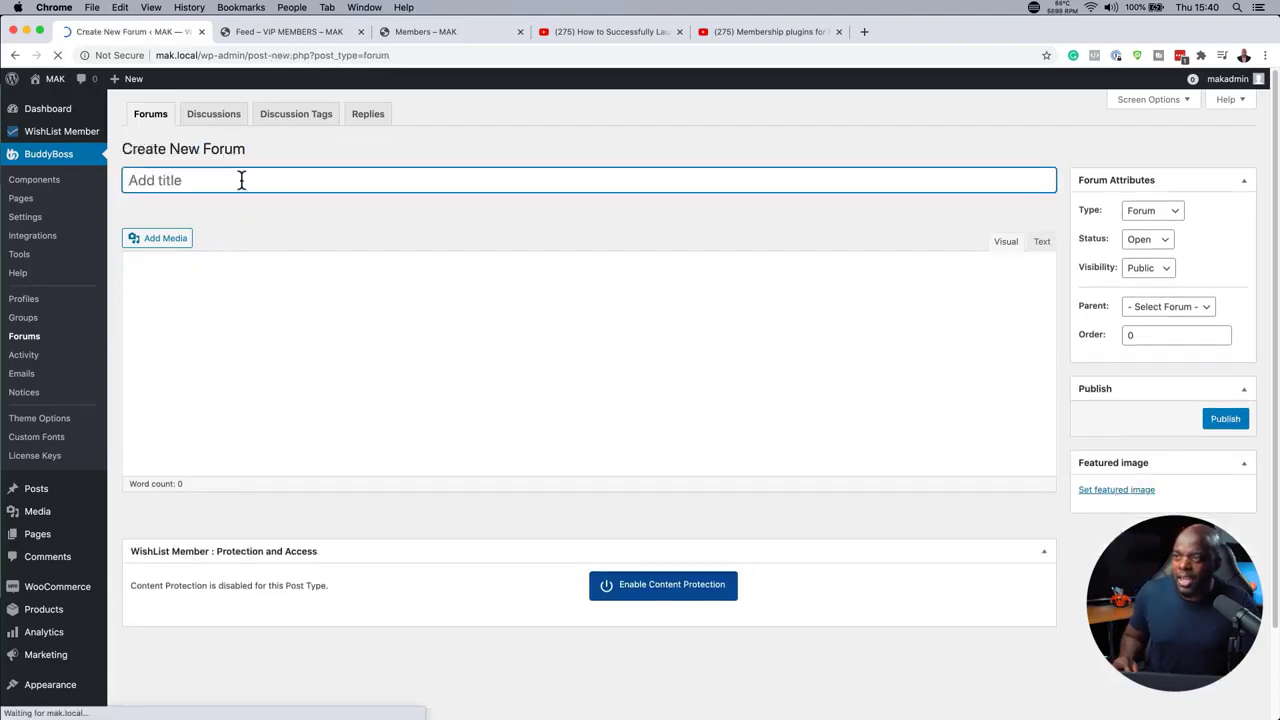
pyautogui.write('We')
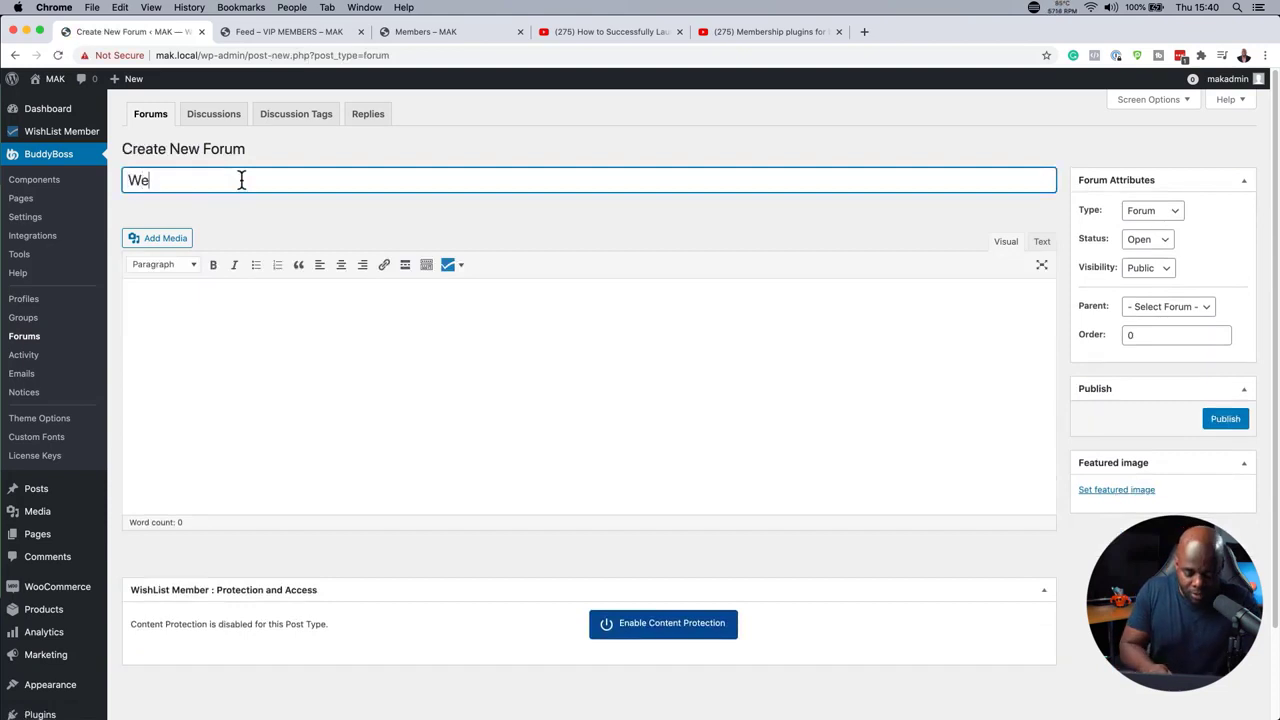
pyautogui.write('lcome')
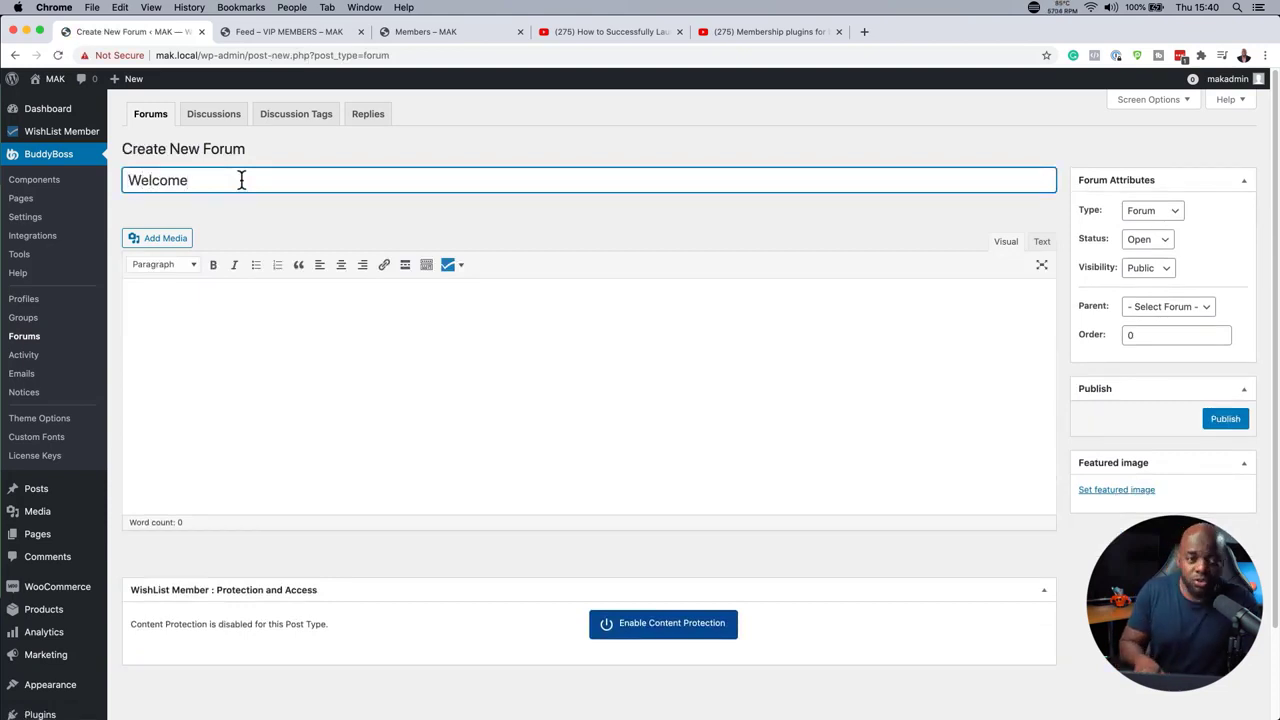
pyautogui.press('BackSpace')
pyautogui.press('BackSpace')
pyautogui.press('BackSpace')
pyautogui.press('BackSpace')
pyautogui.press('BackSpace')
pyautogui.write('Introduce Yourself')
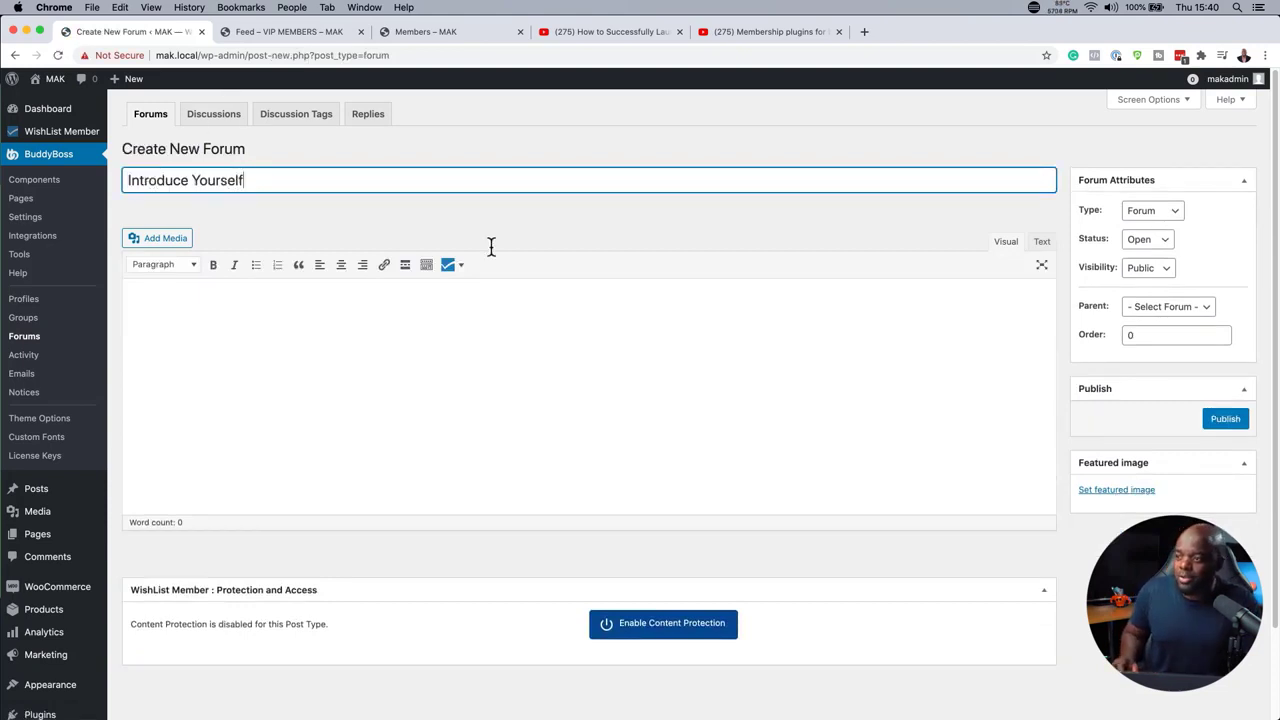
pyautogui.click(1226, 420)
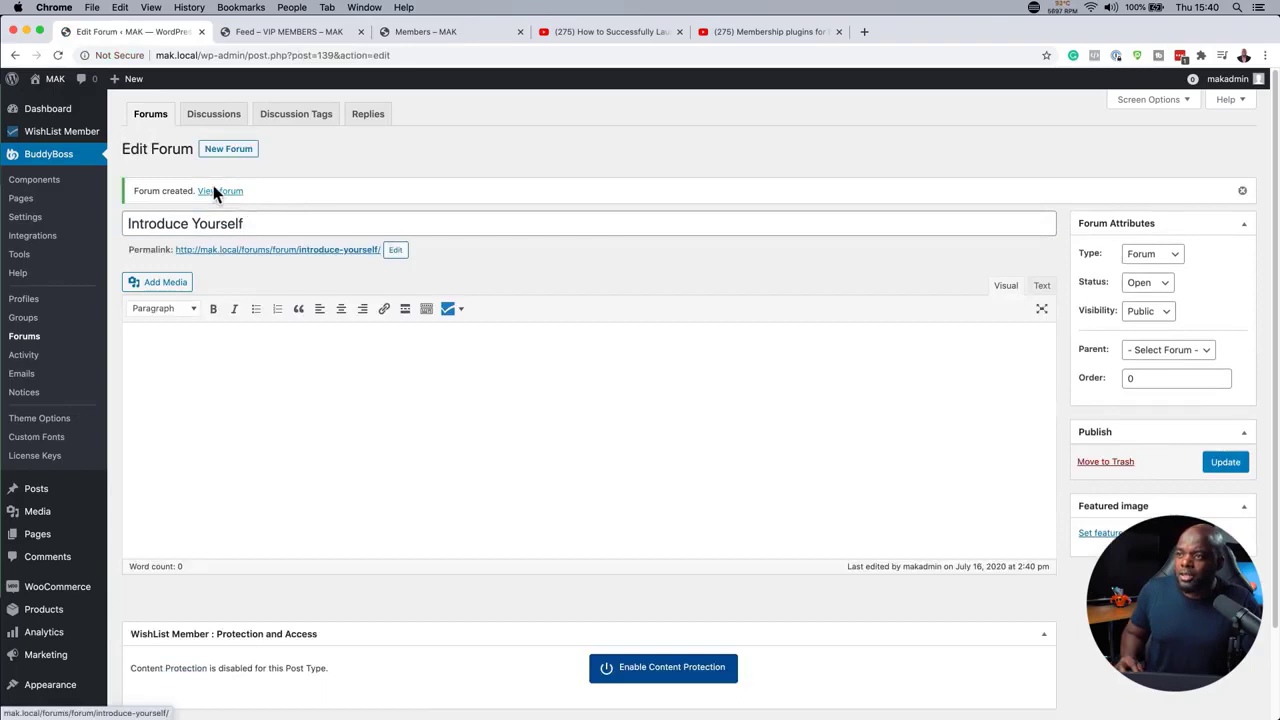
pyautogui.click(452, 34)
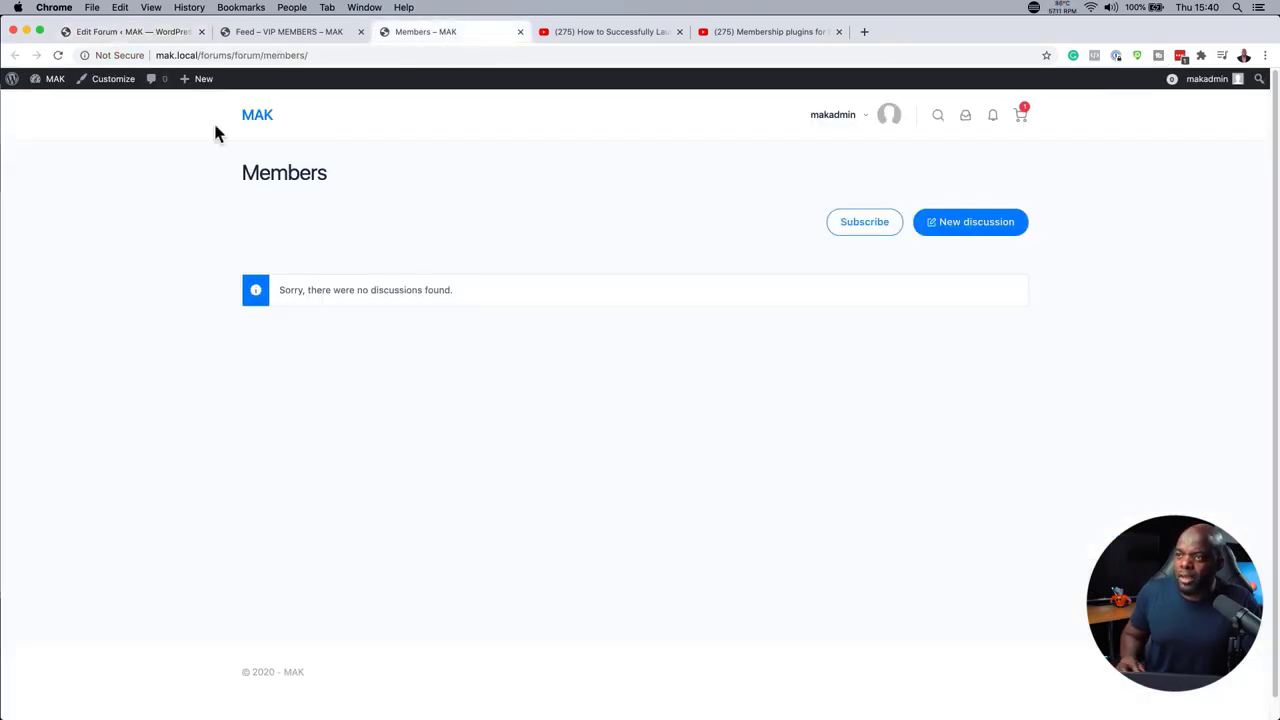
pyautogui.click(58, 56)
# Step: Post a discussion titled 'Mak' with the text 'My name is Mak' in Introduce Yourself
pyautogui.press('super+1')
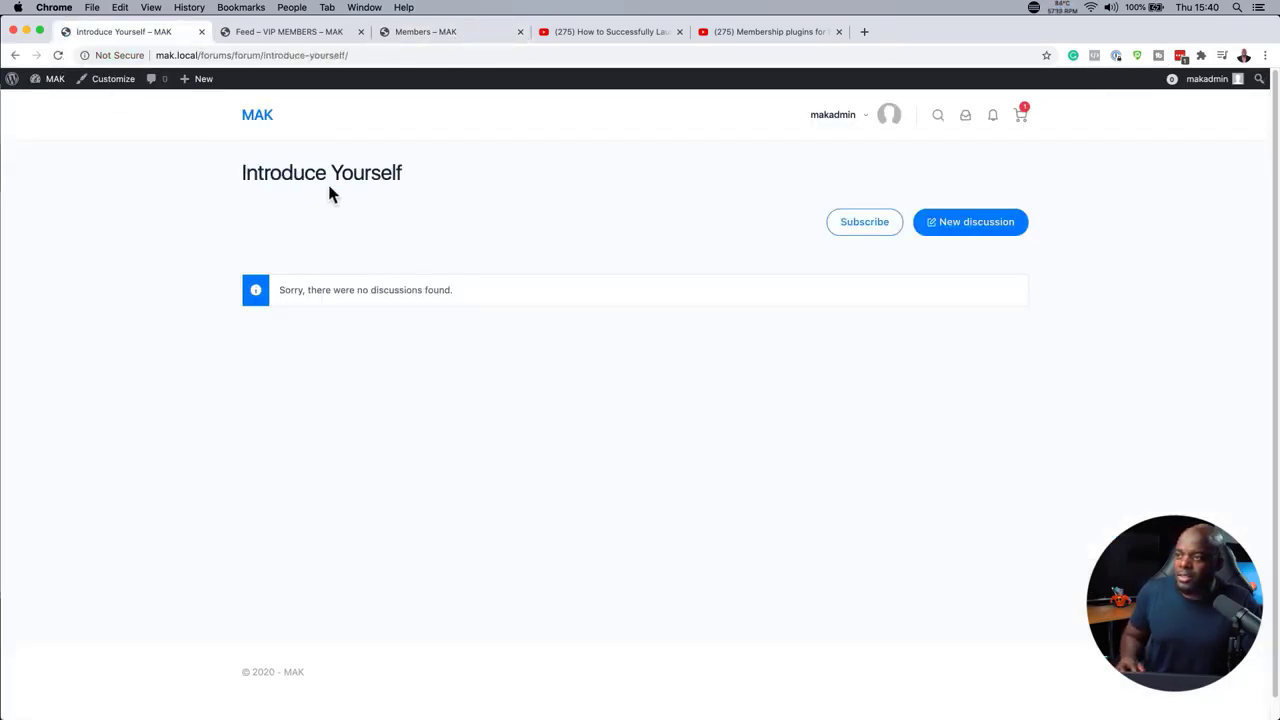
pyautogui.click(957, 229)
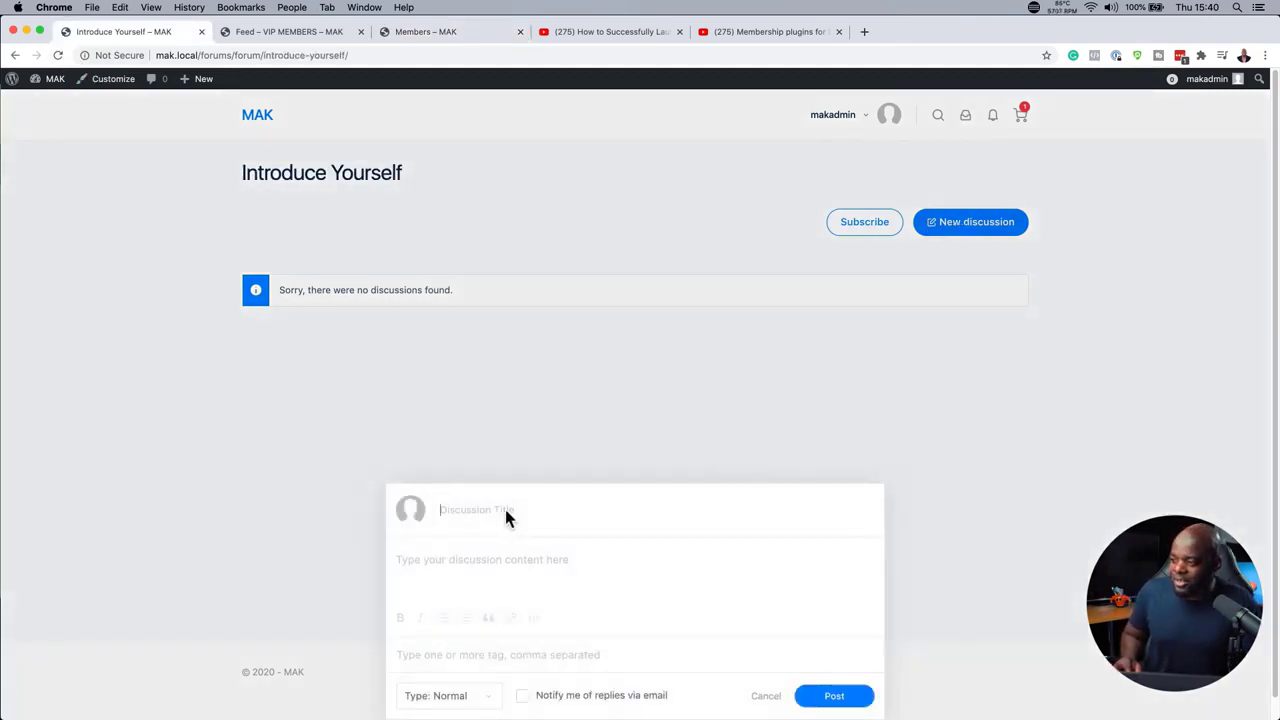
pyautogui.write('Mak')
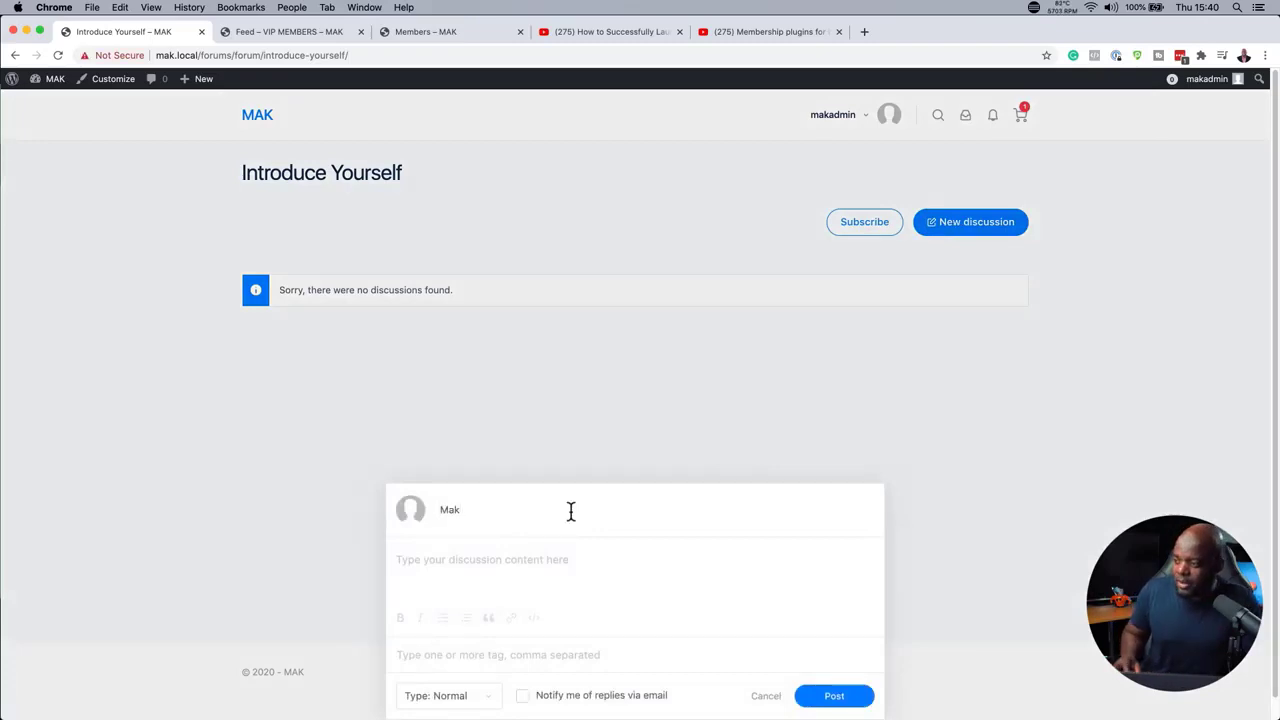
pyautogui.click(543, 565)
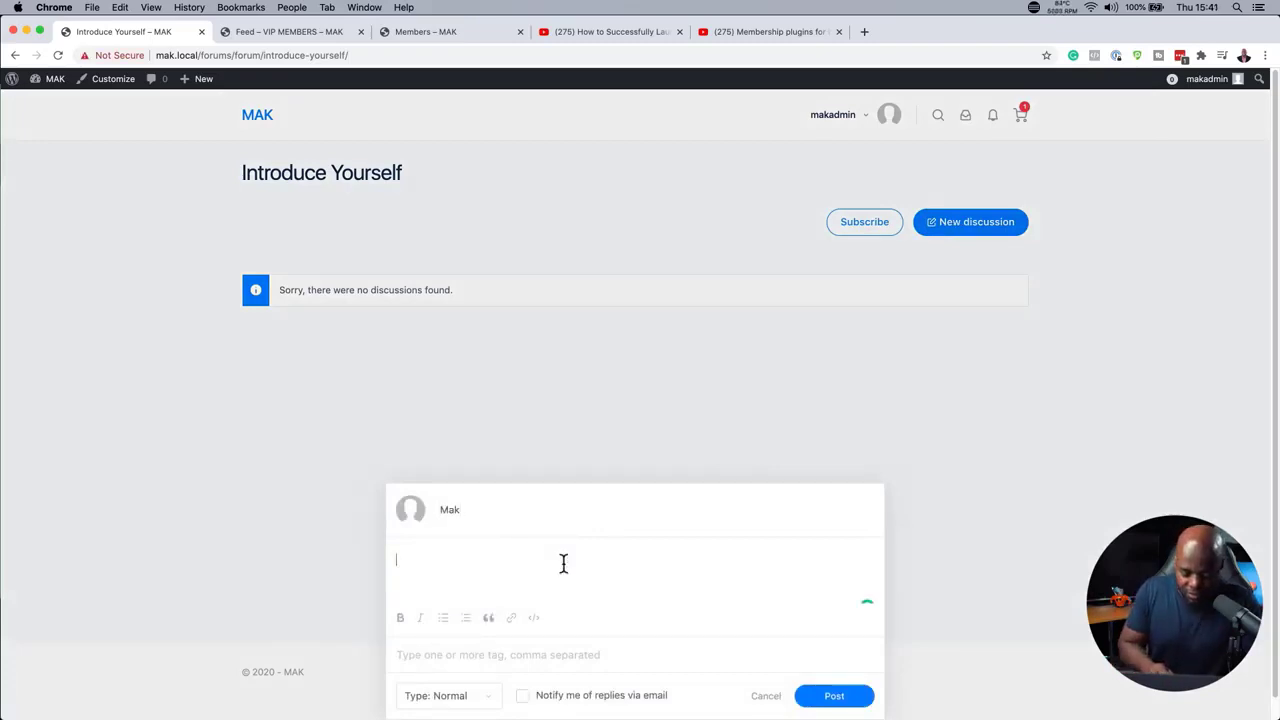
pyautogui.write('My name is Mak!')
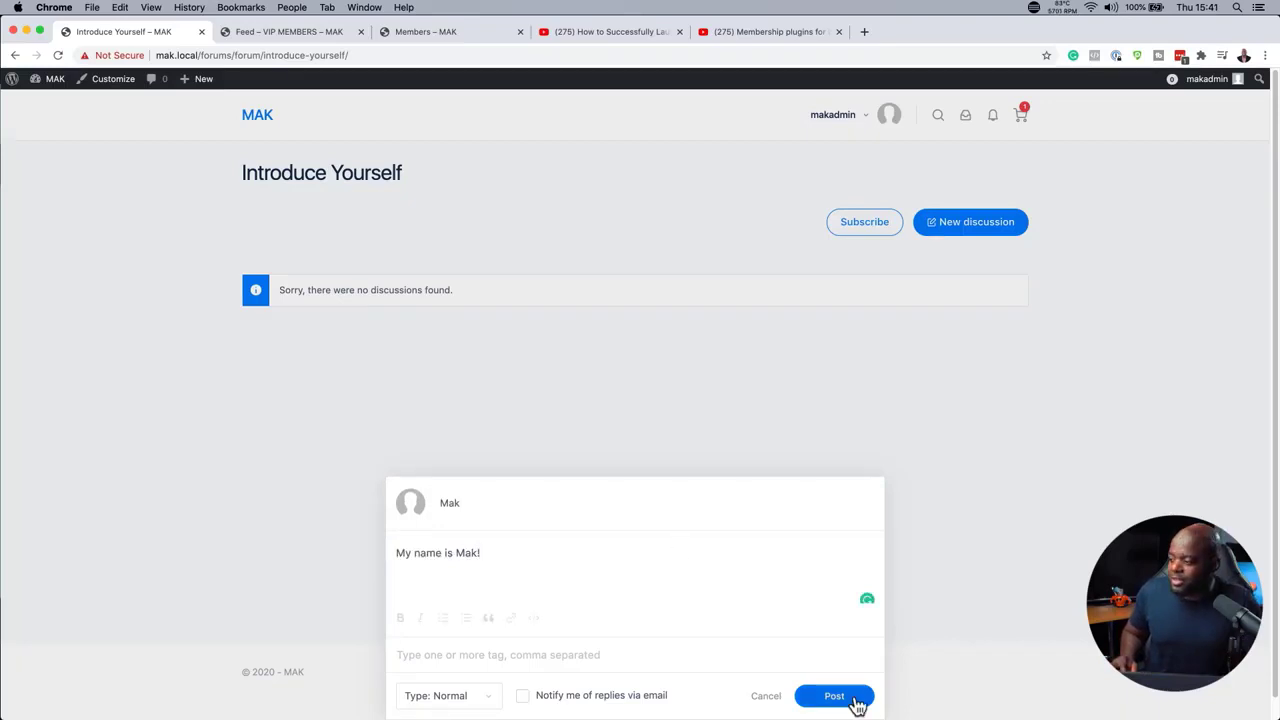
pyautogui.click(855, 702)
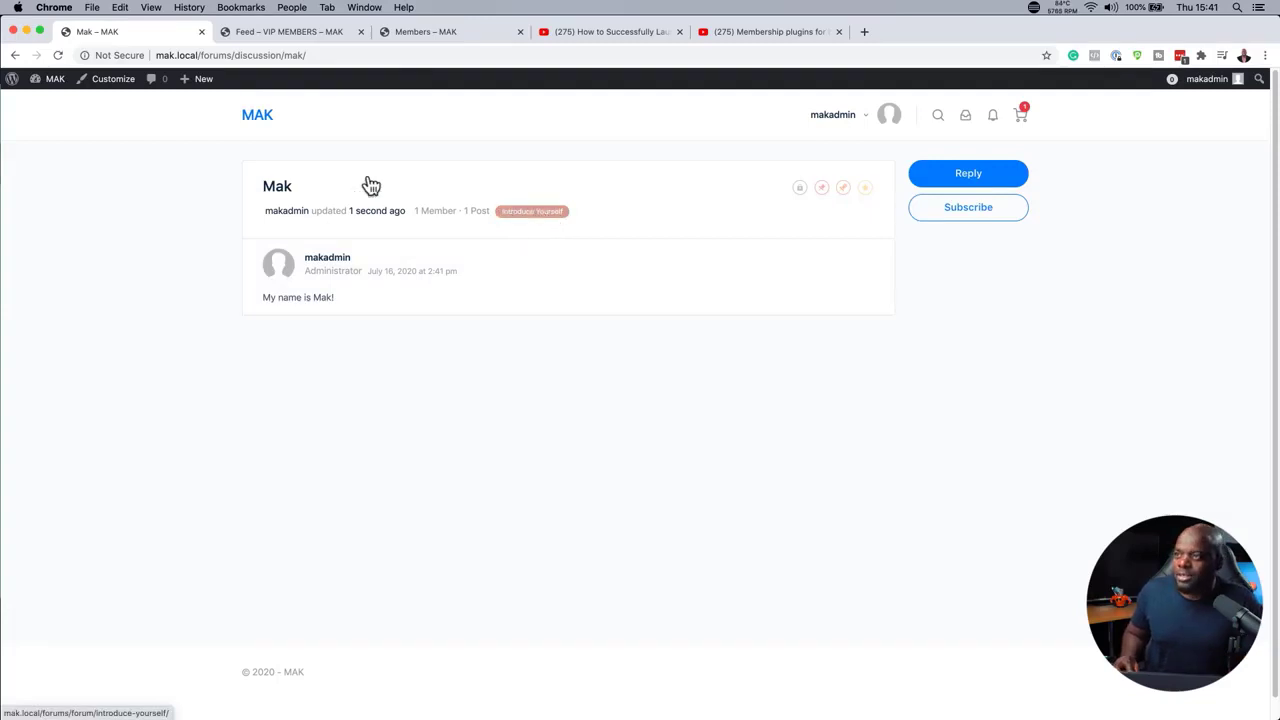
# Step: Trim the address to mak.local/forums/ to load the Forums index
pyautogui.moveTo(236, 55); pyautogui.dragTo(356, 56)
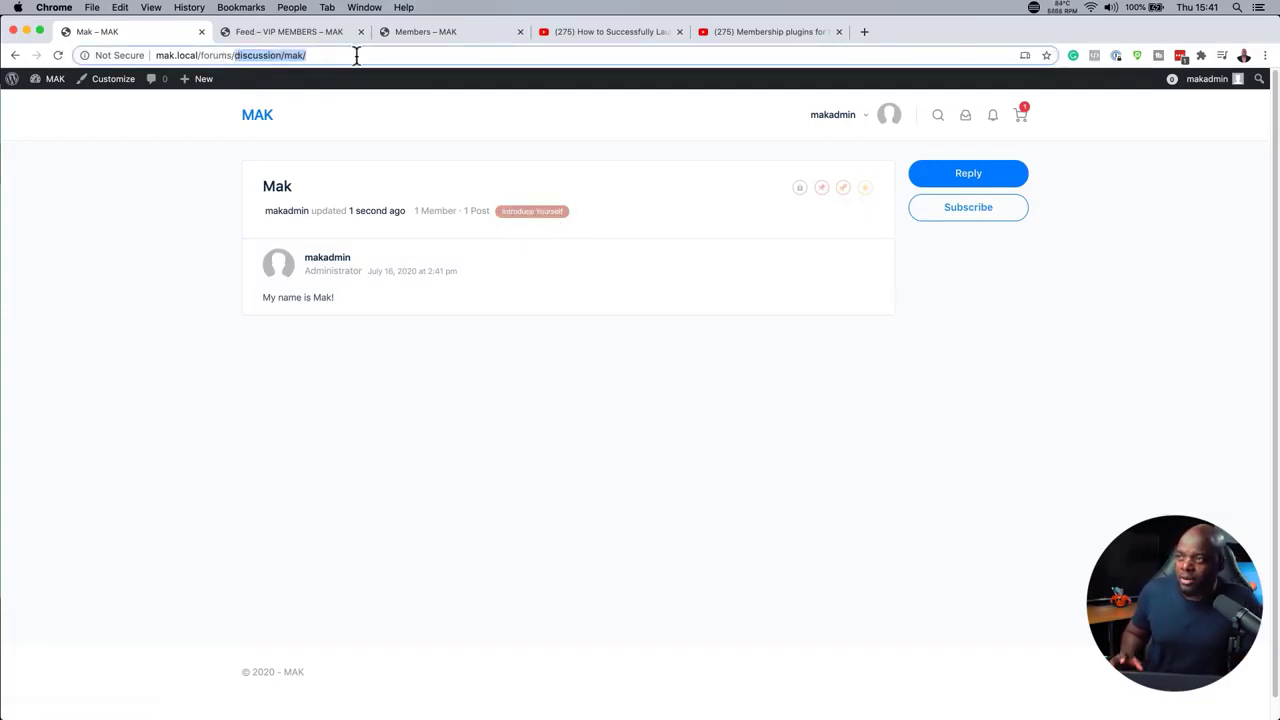
pyautogui.press('BackSpace')
pyautogui.press('Return')
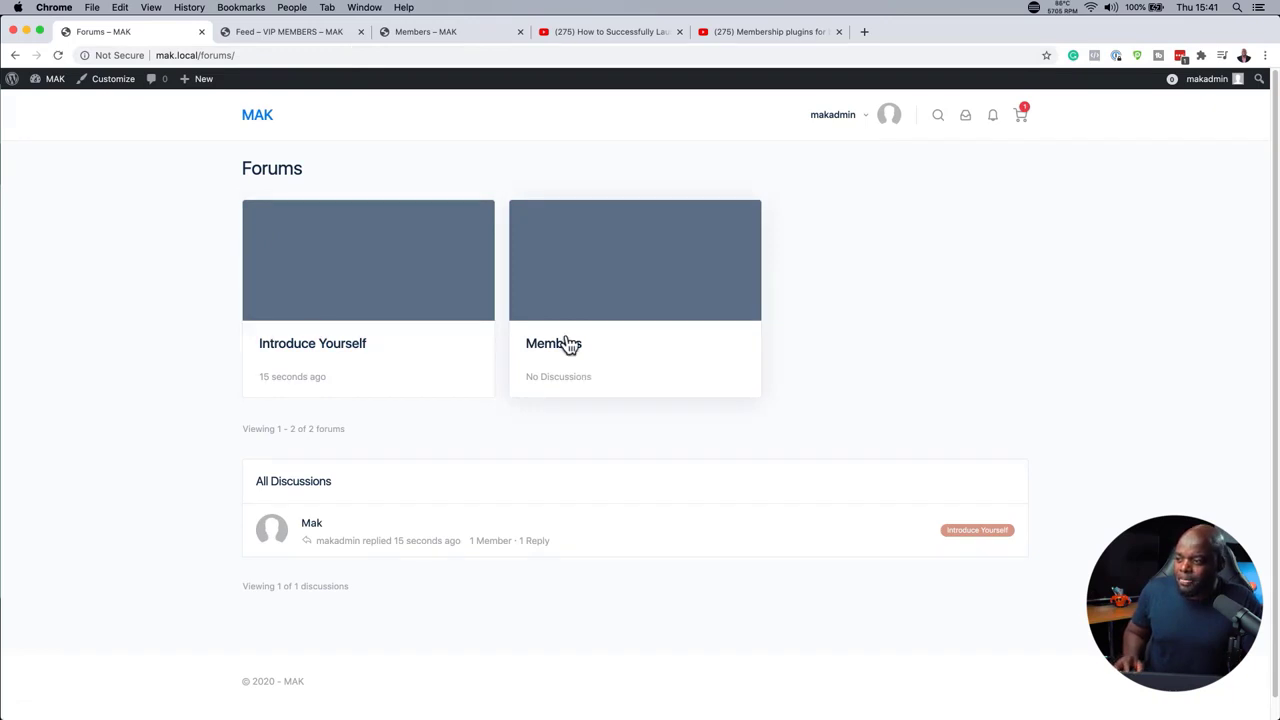
# Step: Open the Mak discussion, start and cancel a reply, then go back to the Forums index
pyautogui.click(314, 525)
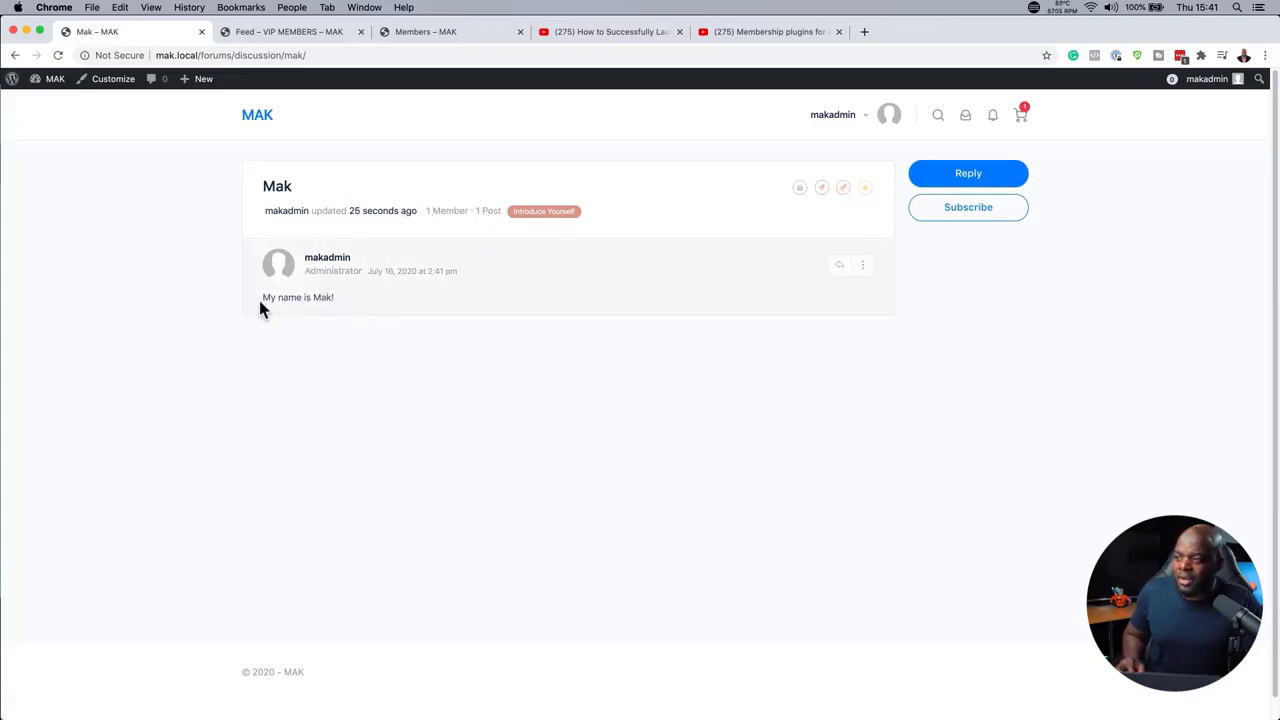
pyautogui.click(838, 268)
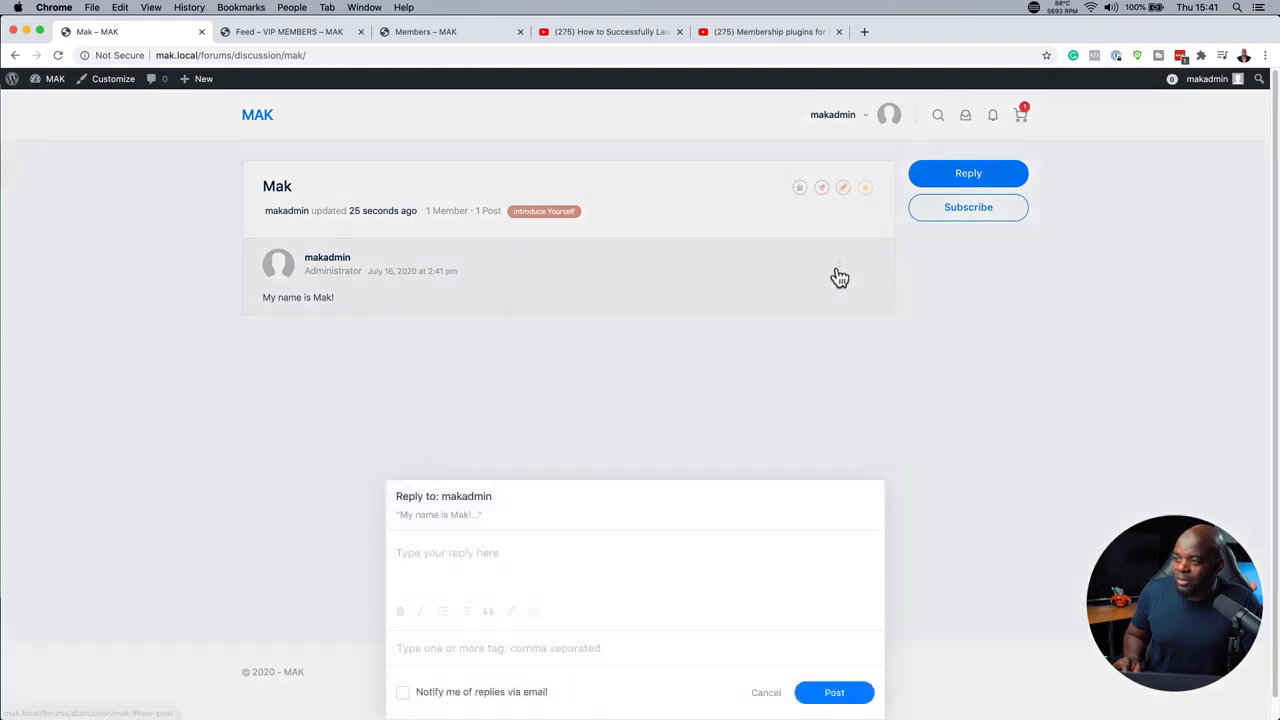
pyautogui.click(438, 560)
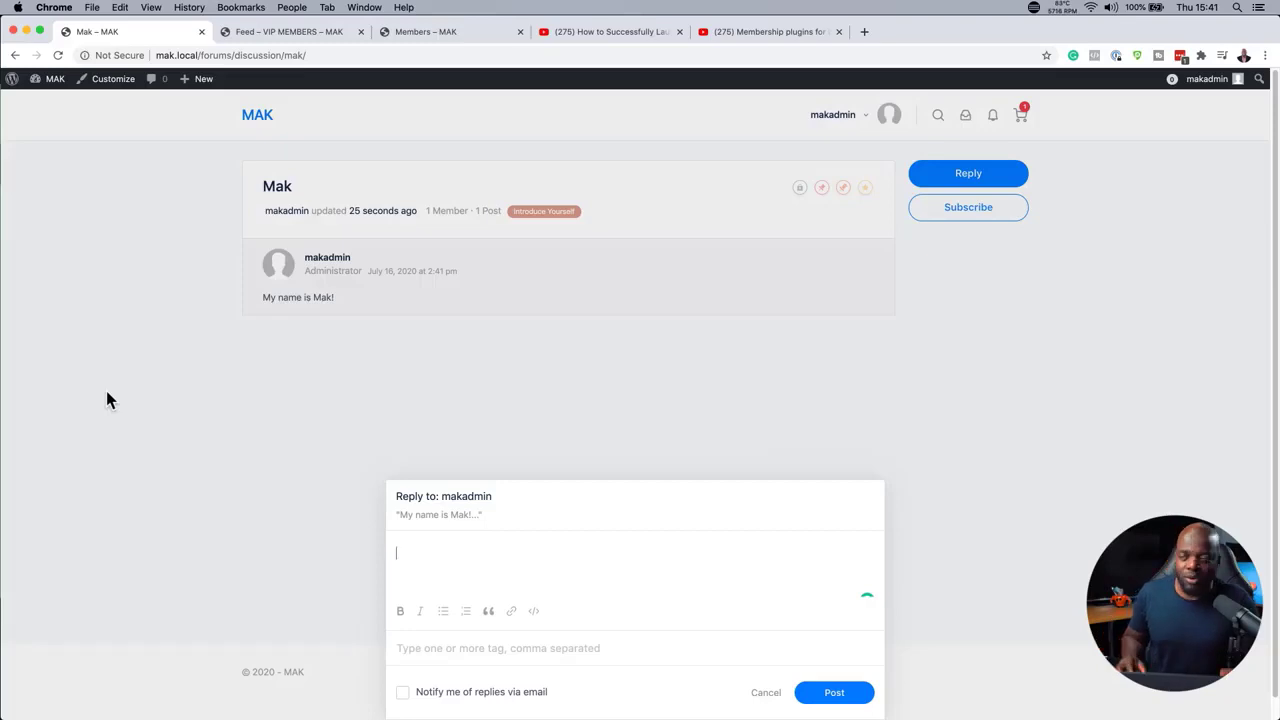
pyautogui.click(765, 692)
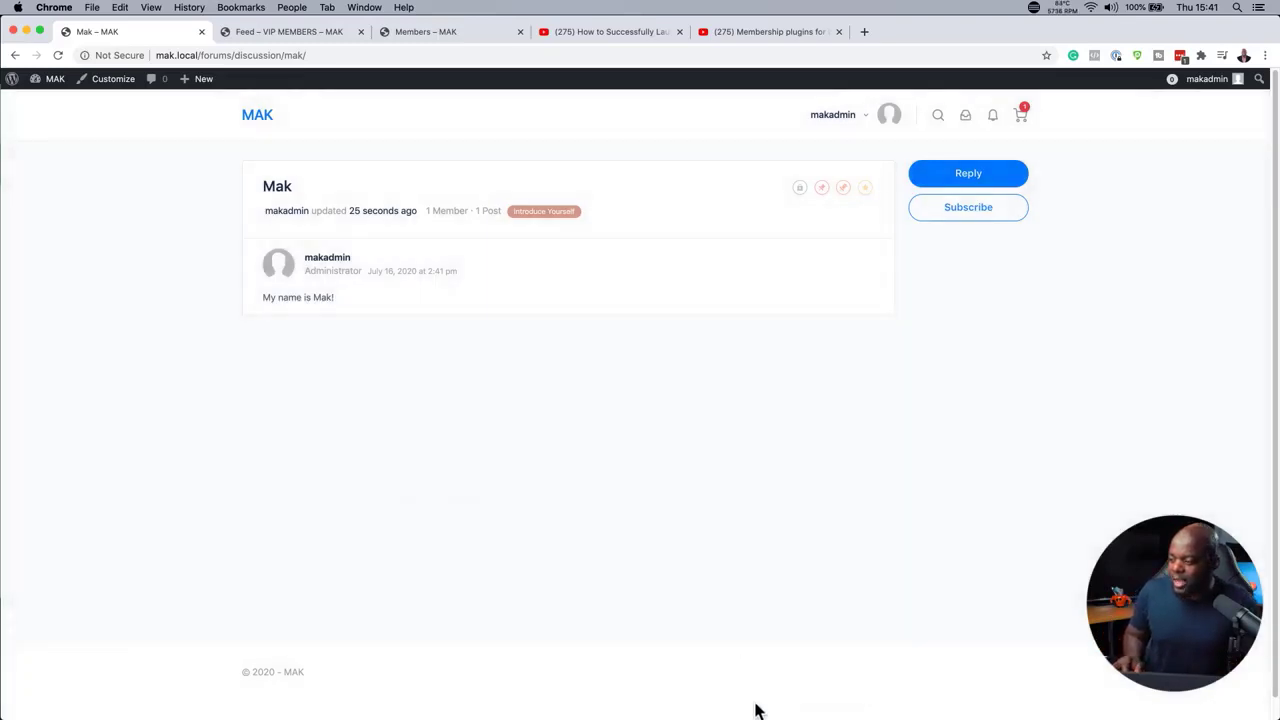
pyautogui.click(15, 55)
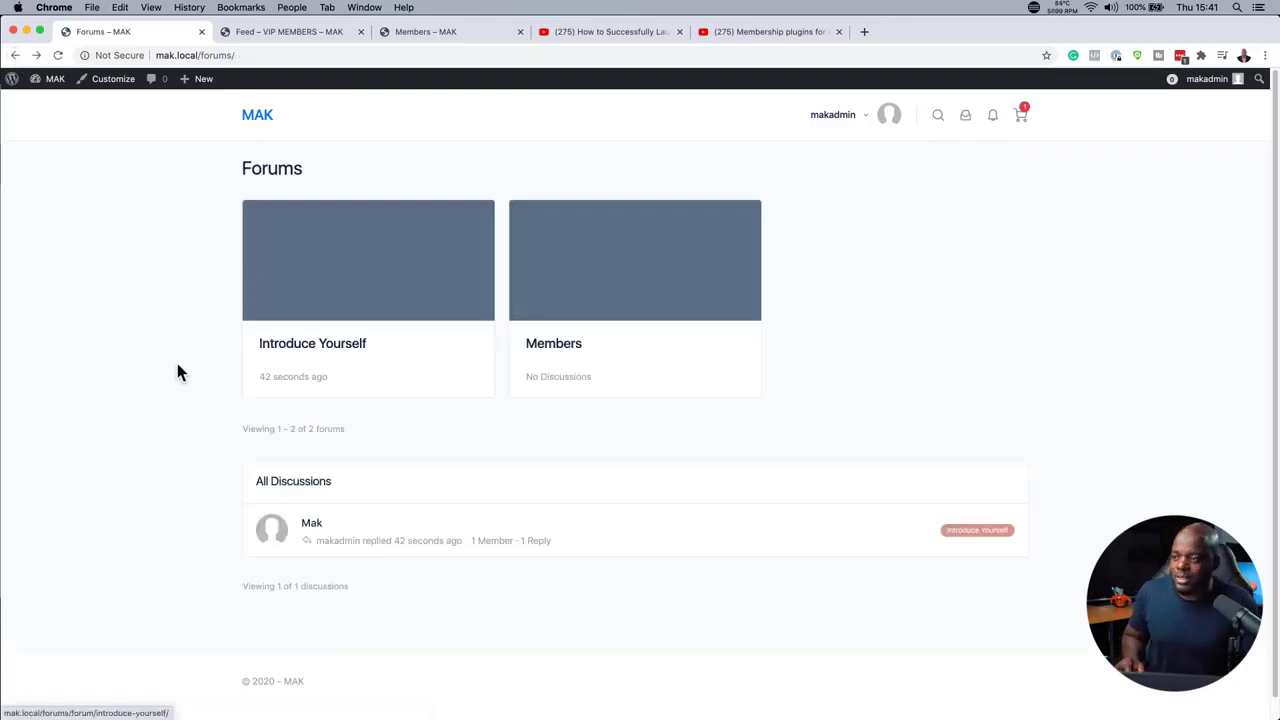